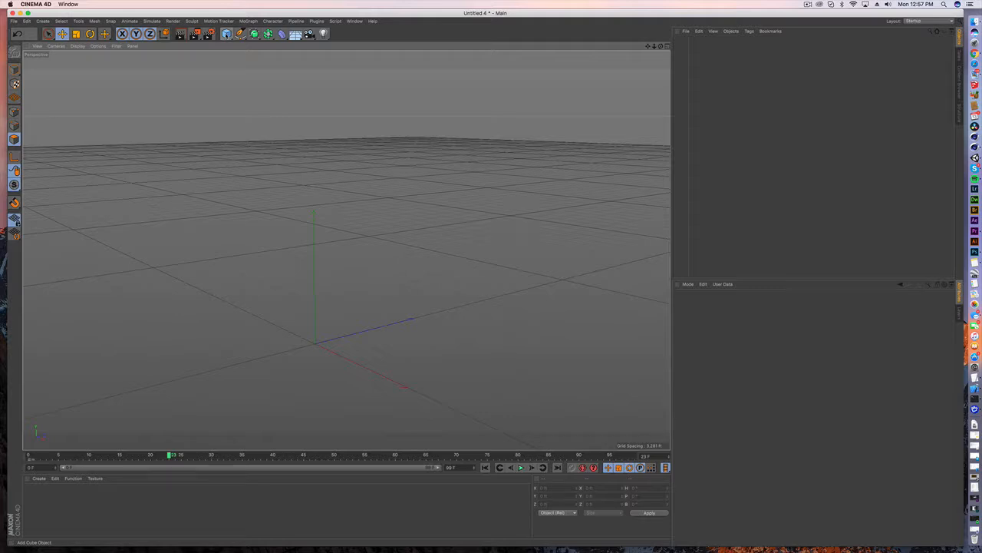
Create a cube nested under a Subdivision Surface and make the cube editable
drag(226, 34, 306, 46)
drag(688, 48, 702, 46)
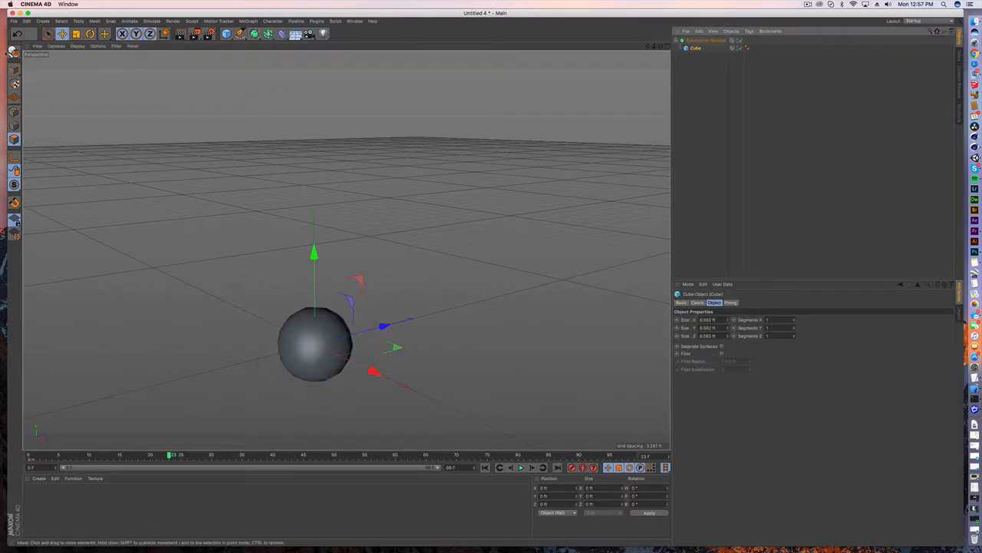
click(13, 51)
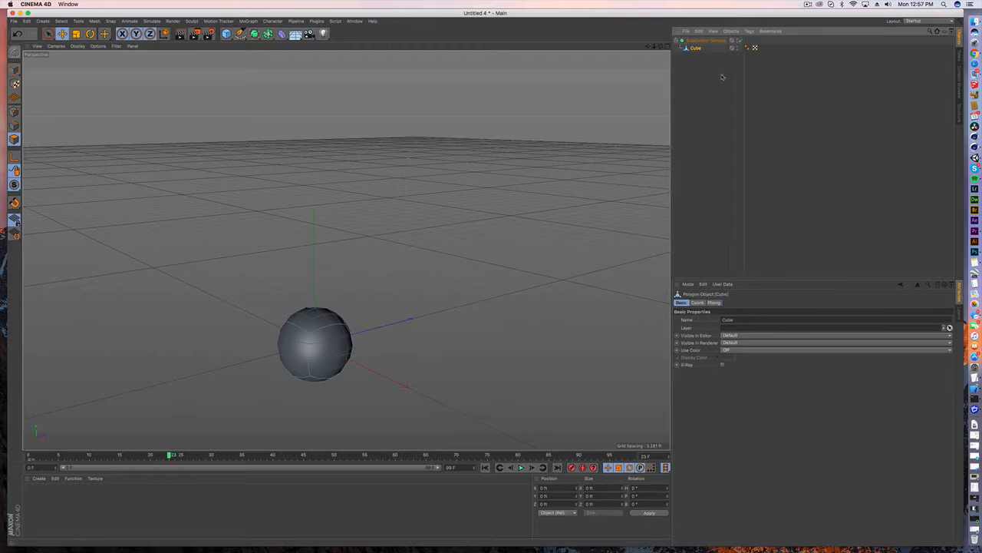
Scale the cube along its Z axis to a length of about 15.7 ft
click(14, 69)
key(t)
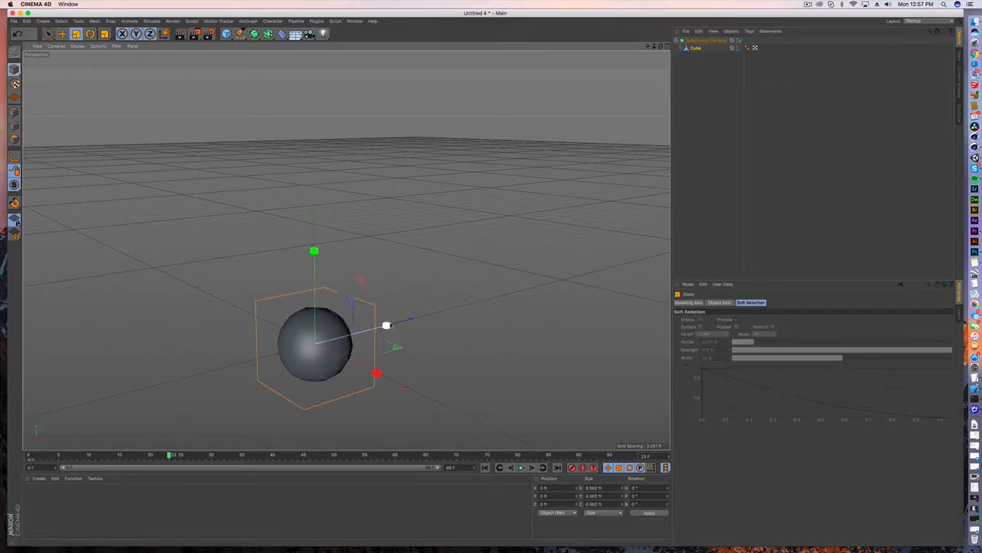
drag(389, 325, 473, 303)
alt+drag(355, 346, 266, 327)
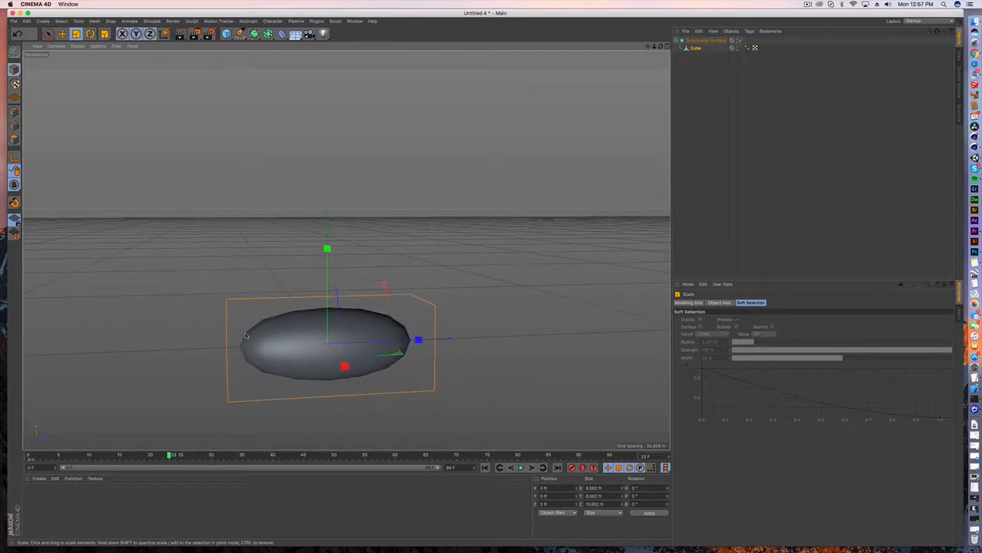
Set the Subdivision Surface's editor subdivision level to 3
click(702, 40)
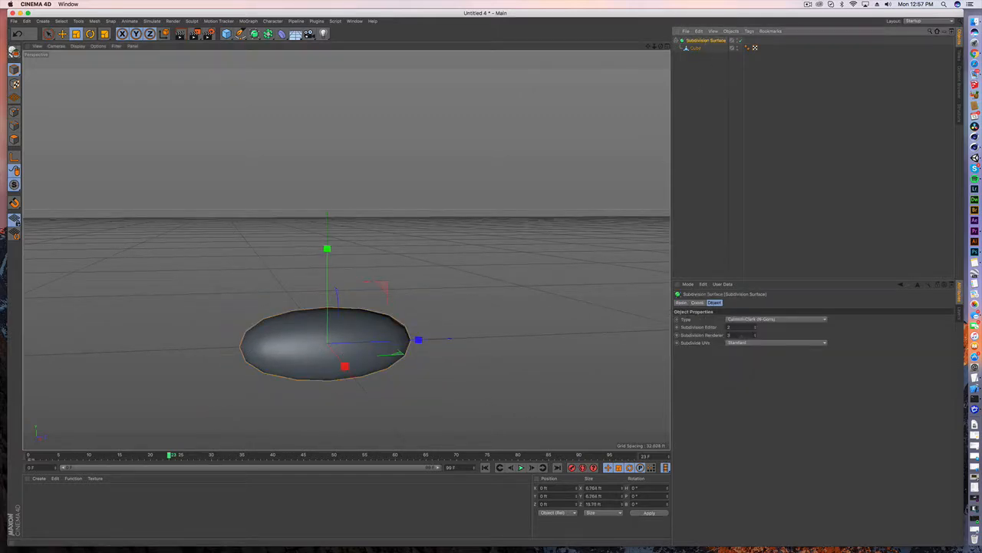
click(757, 326)
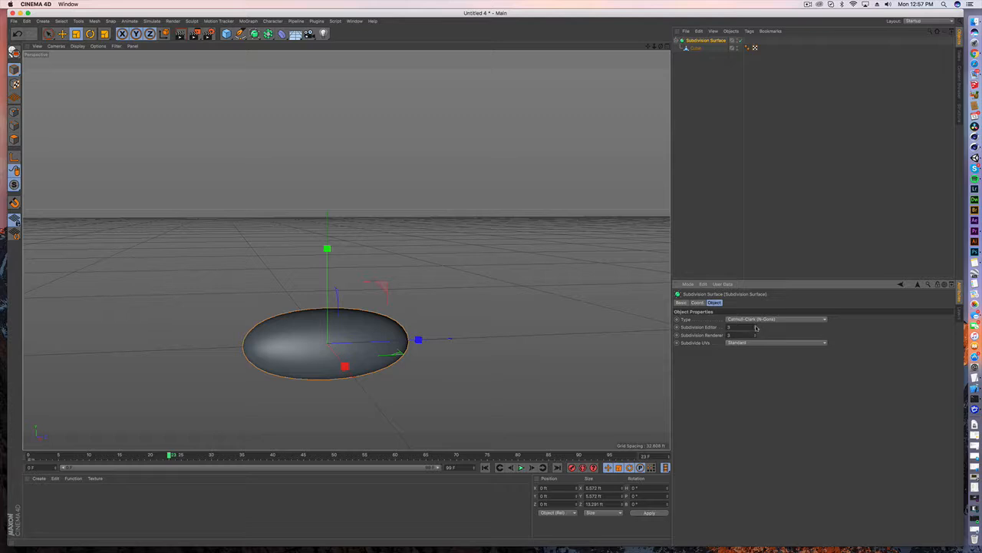
alt+drag(429, 338, 321, 345)
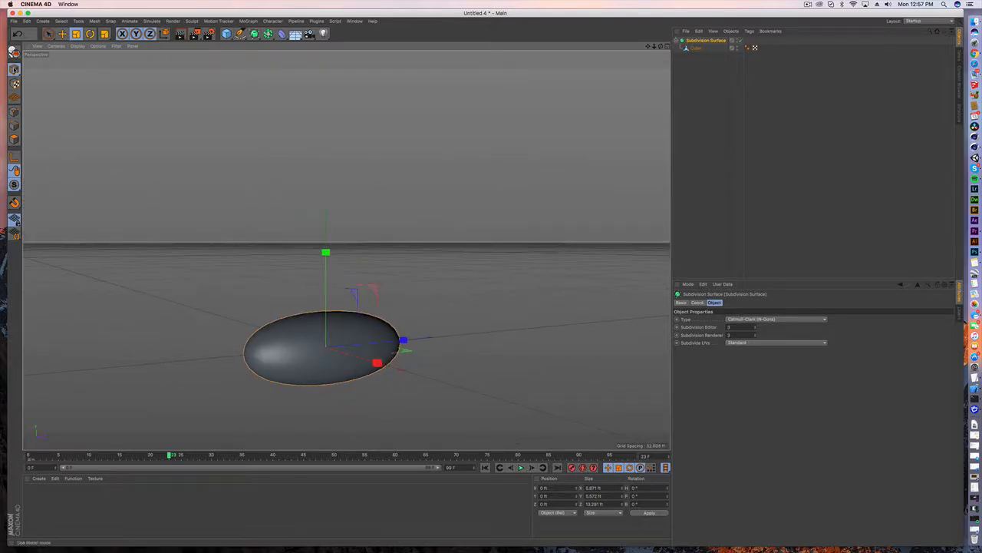
Select the cube nested in the Subdivision Surface for editing, with the Move tool active
click(62, 34)
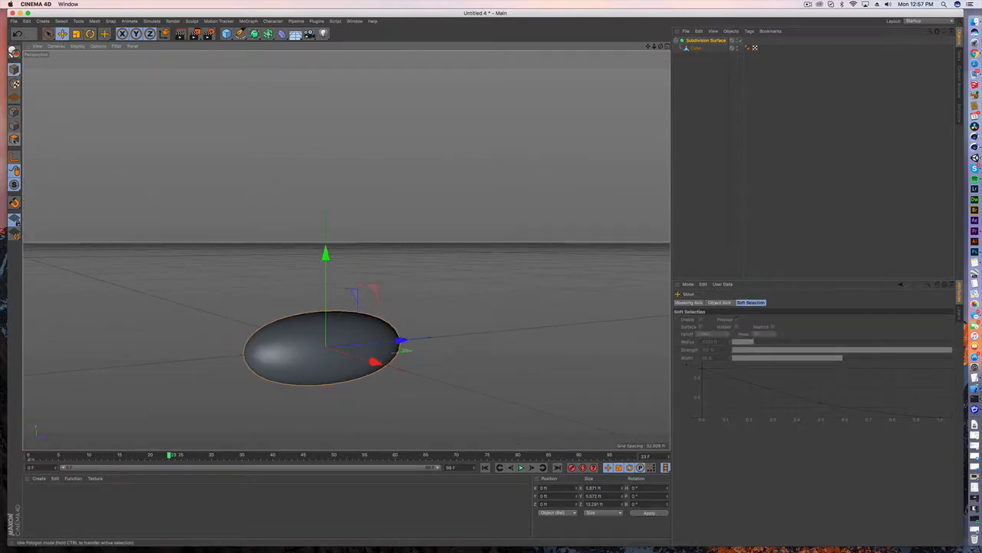
click(14, 140)
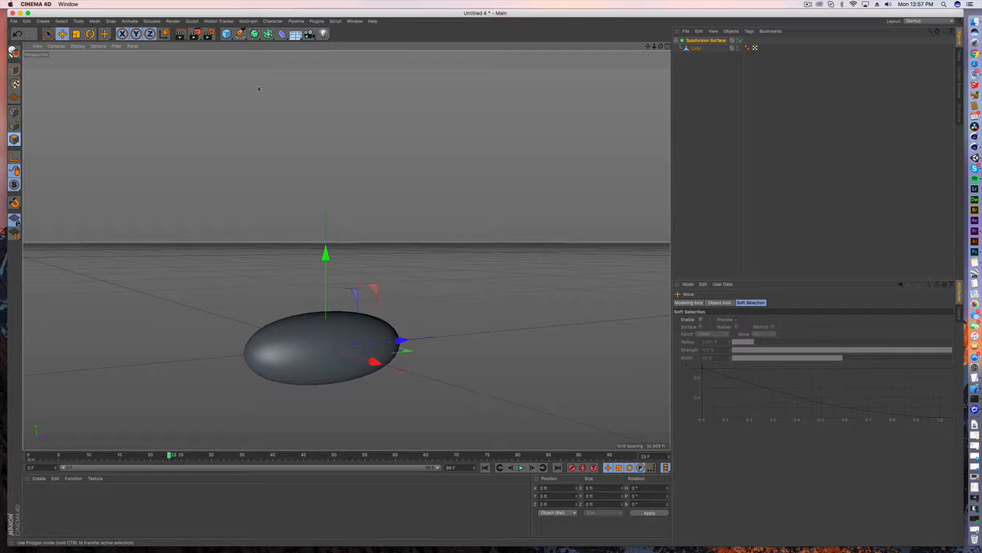
click(696, 48)
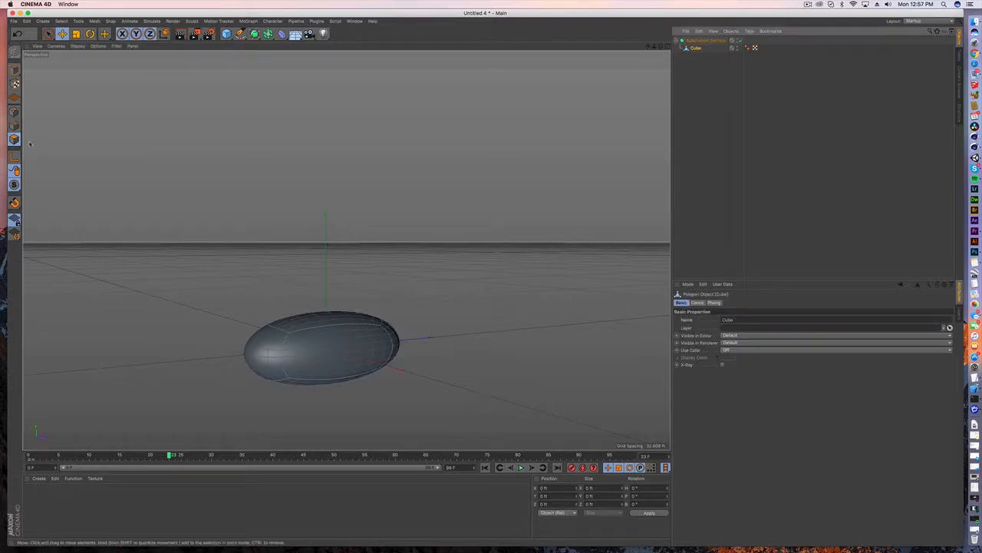
click(14, 69)
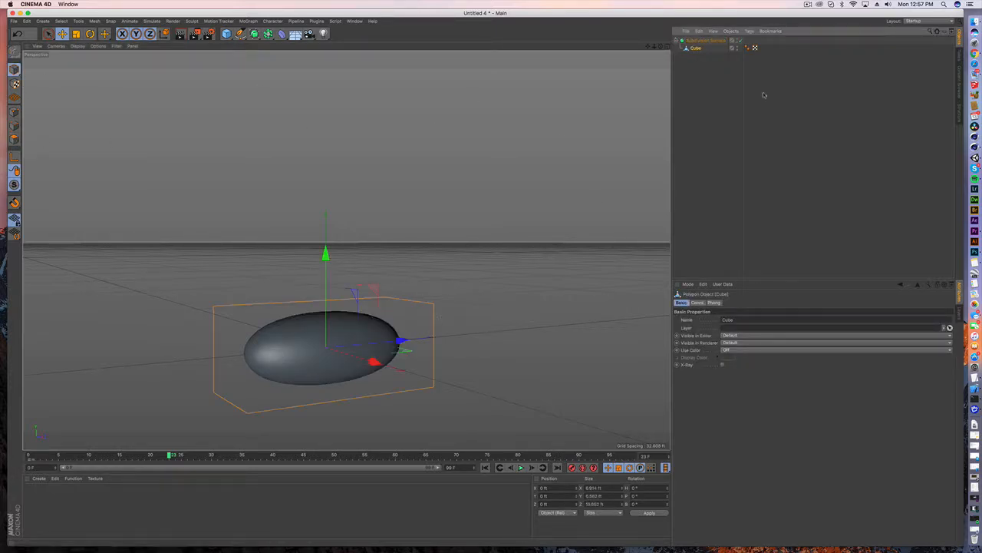
click(693, 41)
click(350, 326)
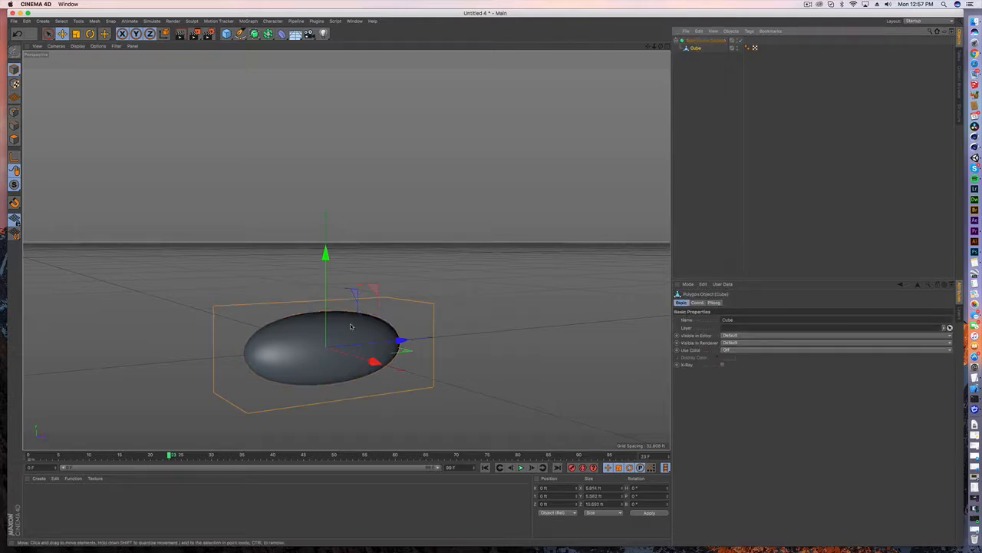
Add six crosswise loop cuts along the cube's length with Loop/Path Cut in polygon mode, including one close to each end
key(k)
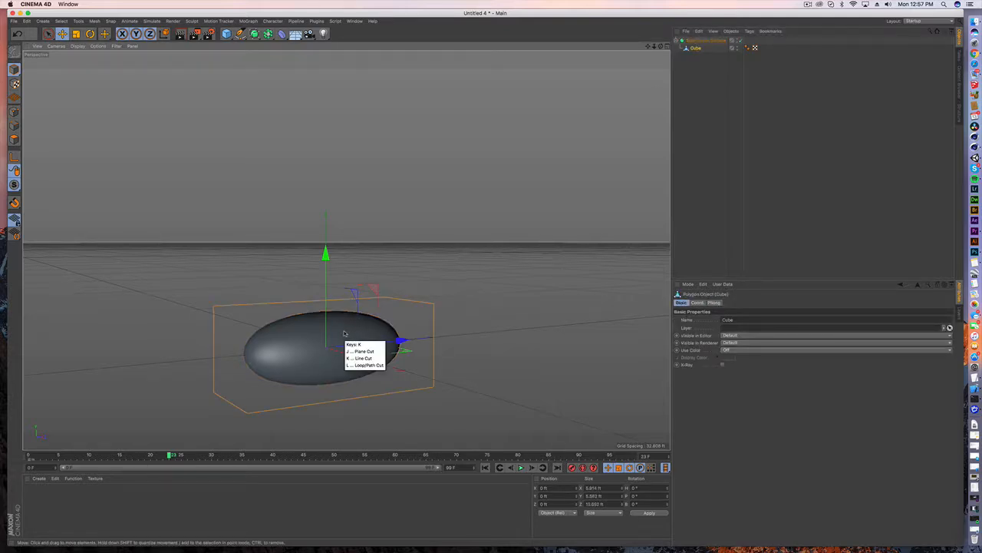
key(l)
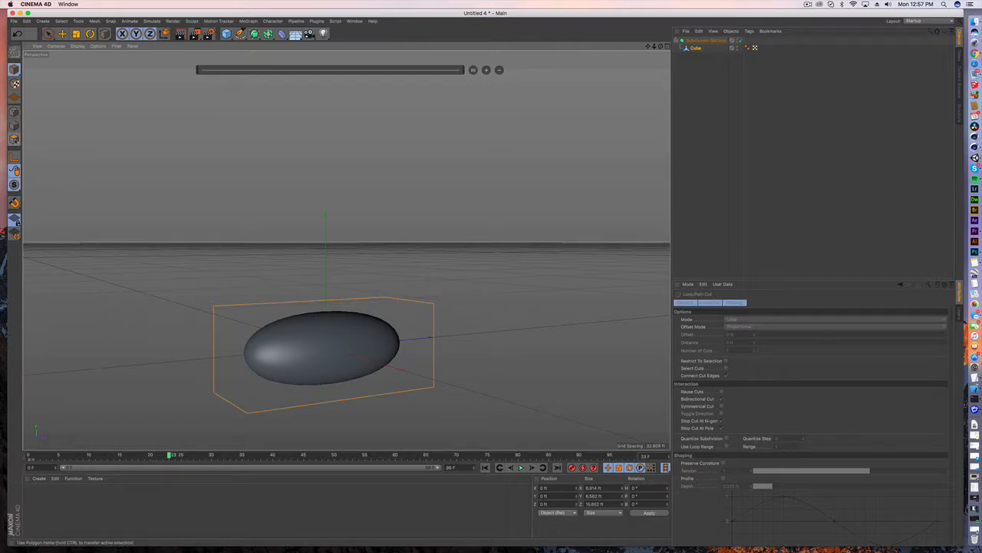
click(14, 139)
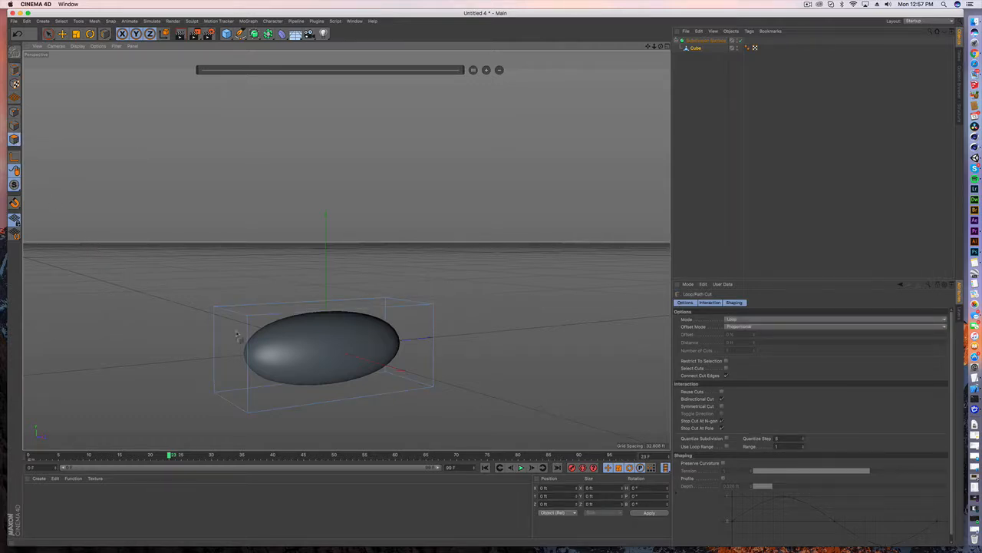
alt+drag(247, 396, 264, 338)
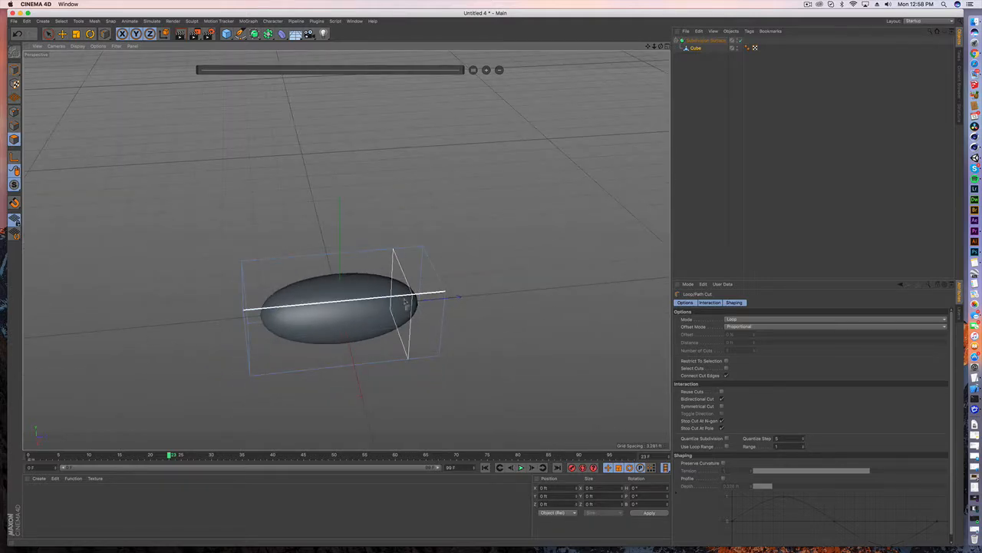
alt+drag(379, 302, 331, 286)
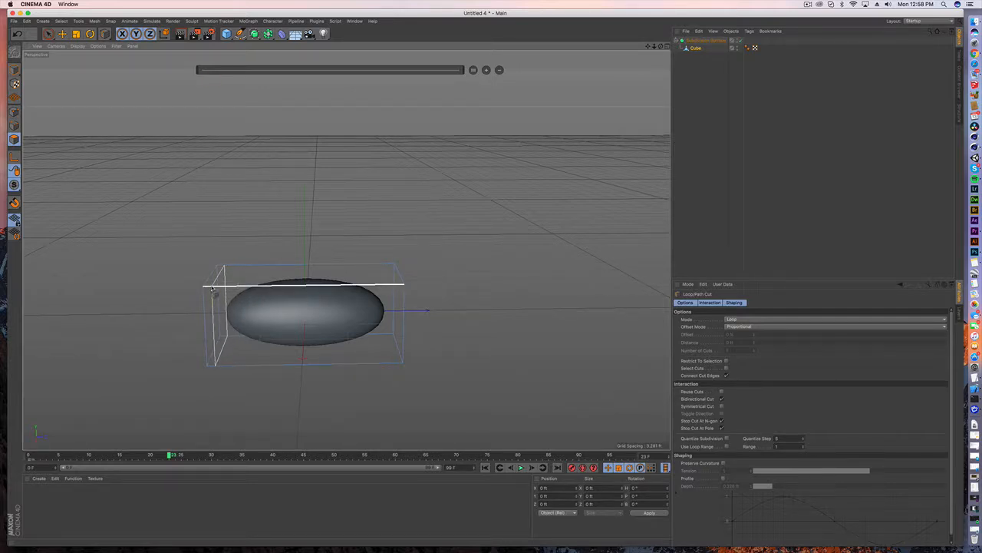
click(213, 288)
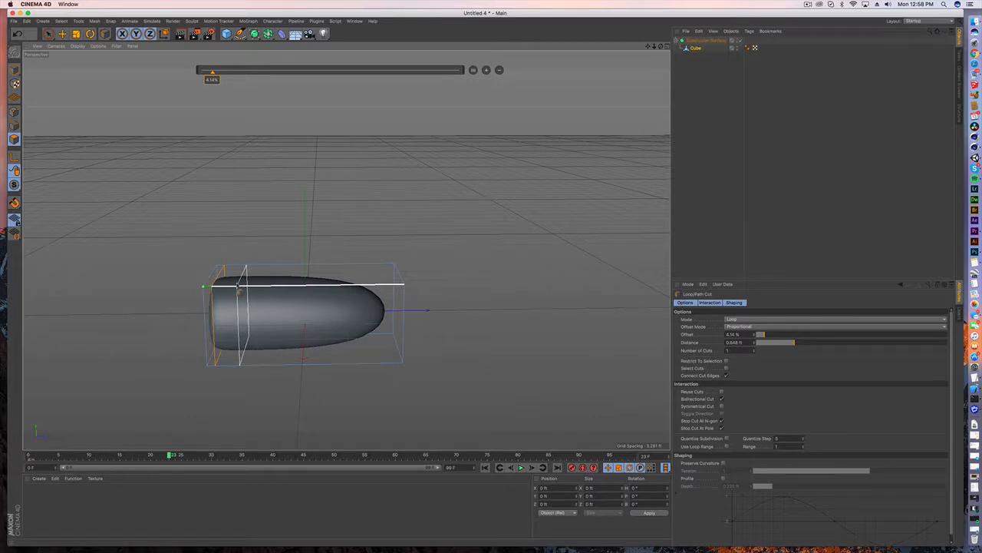
click(238, 287)
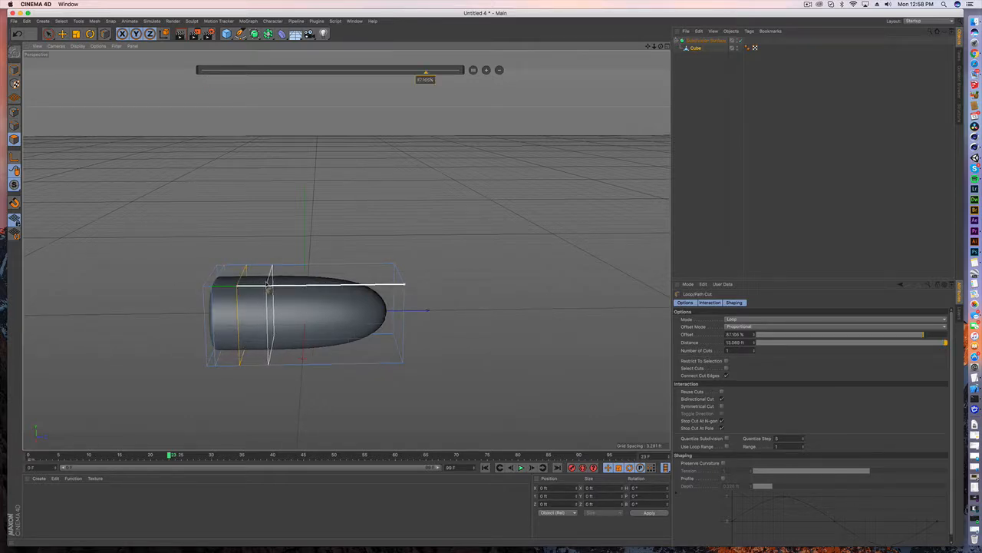
click(268, 284)
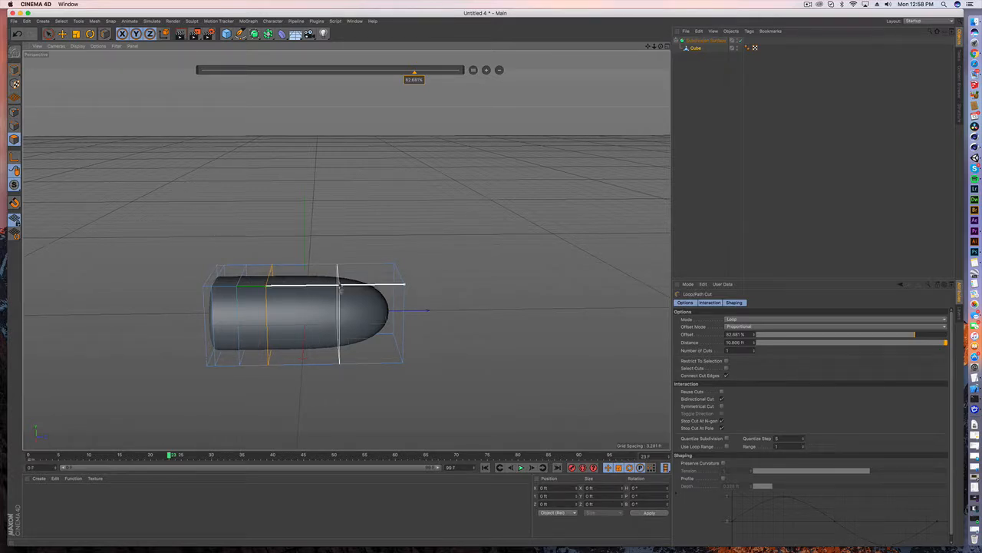
click(338, 284)
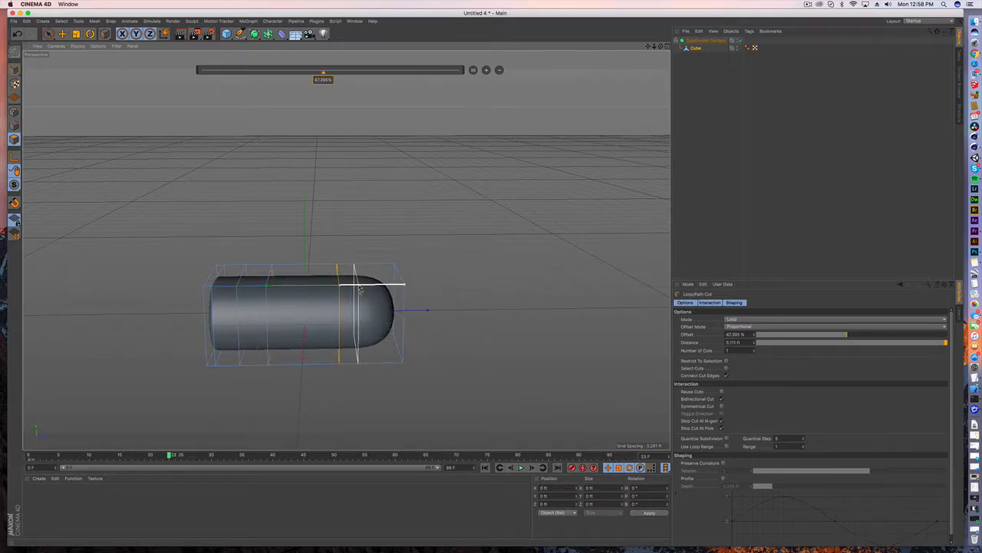
click(365, 289)
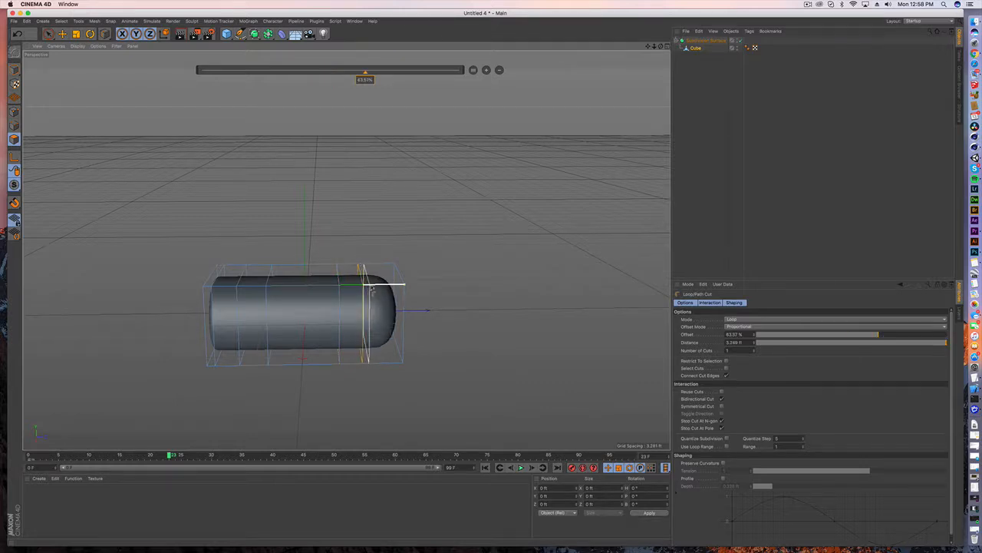
click(392, 288)
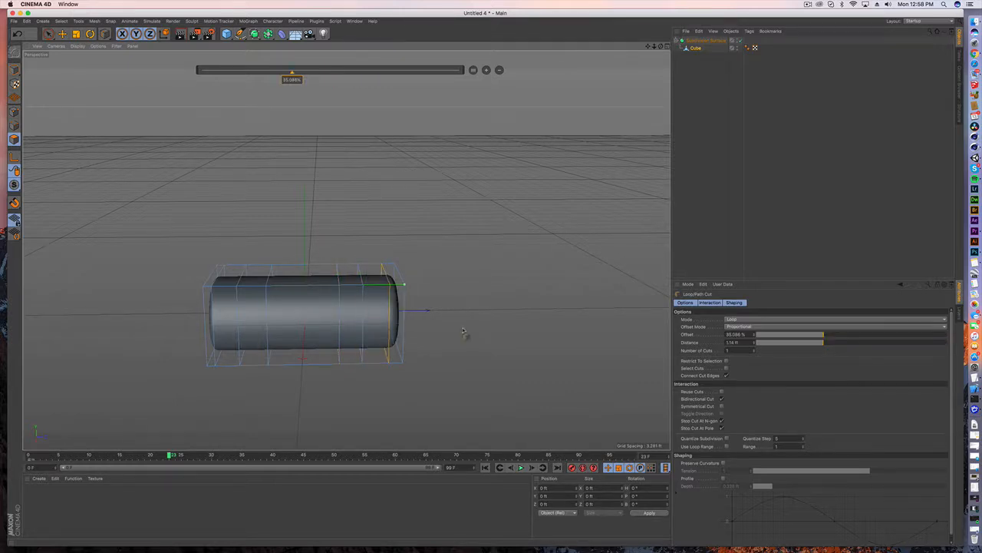
Add lengthwise loop cuts close to the cube's long edges to sharpen its rounded corners
alt+drag(384, 310, 242, 301)
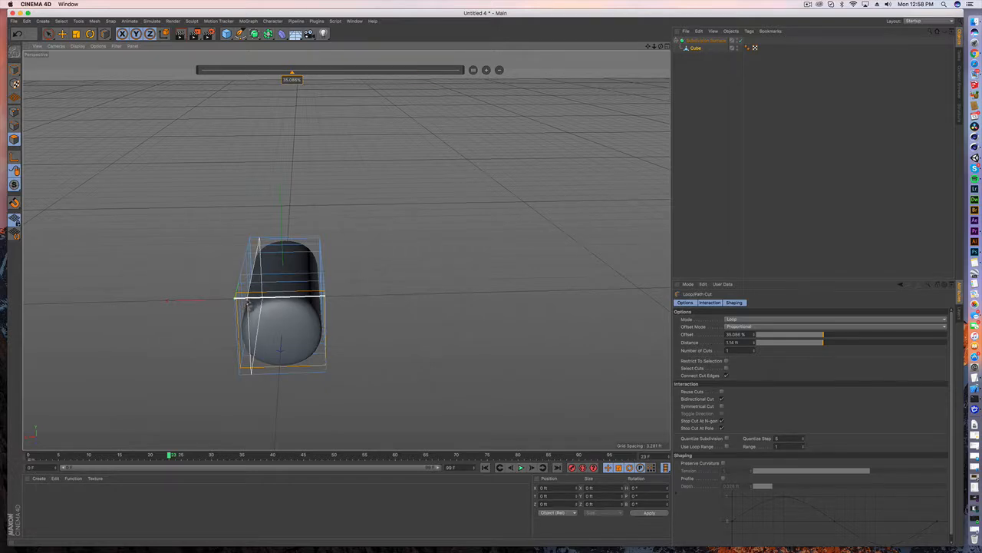
drag(247, 303, 154, 335)
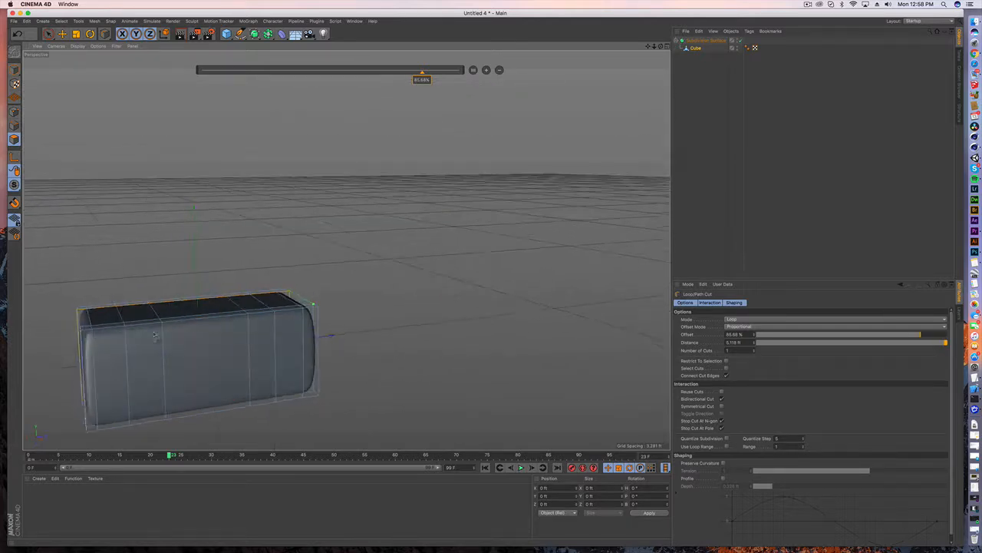
alt+middle_drag(155, 336, 311, 294)
Try to pull only the middle polygon of the cube's end face outward along Z
click(63, 34)
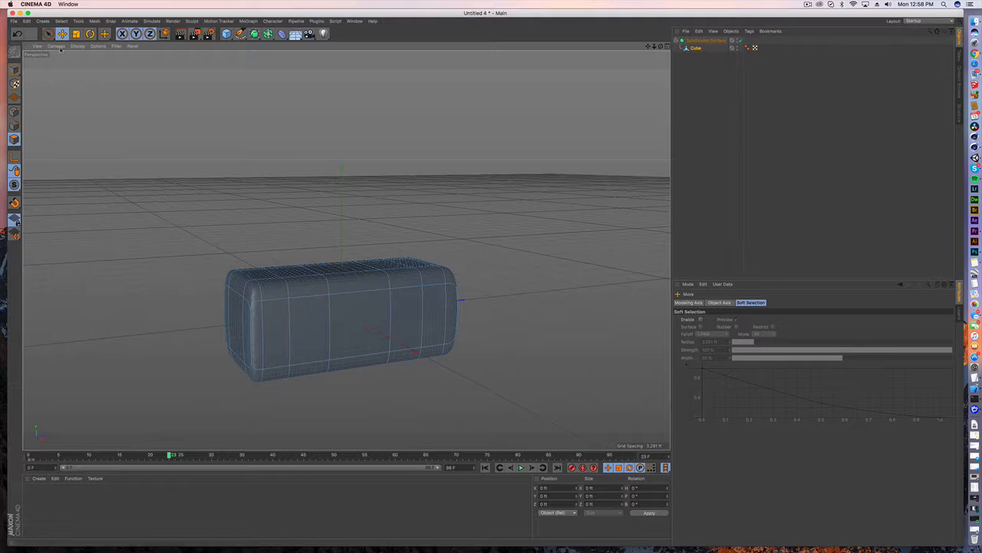
click(361, 319)
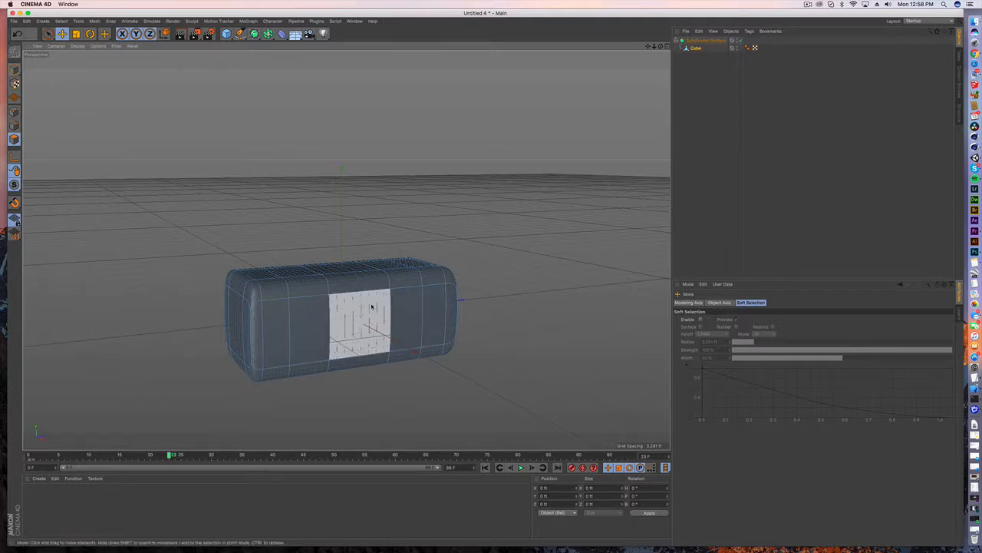
alt+drag(361, 319, 234, 397)
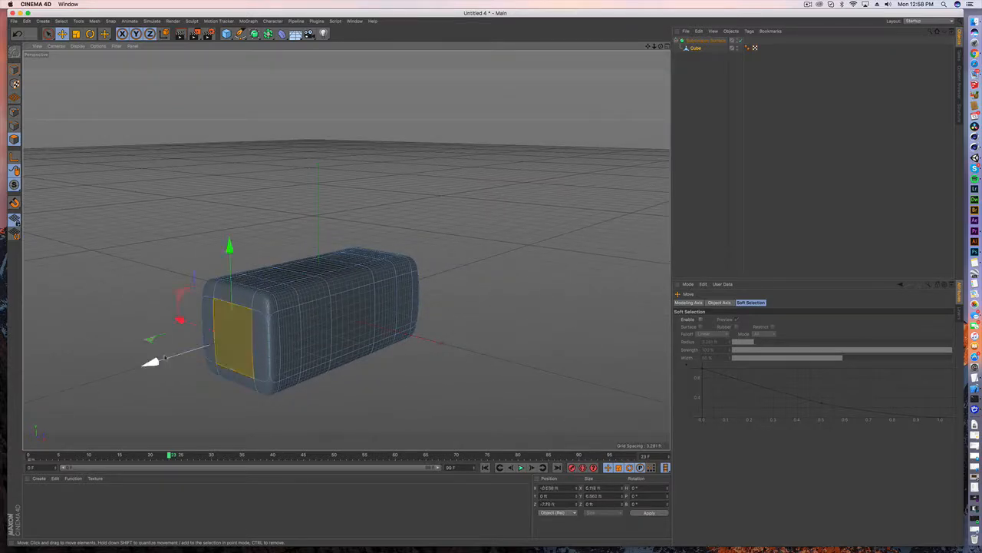
drag(152, 356, 75, 380)
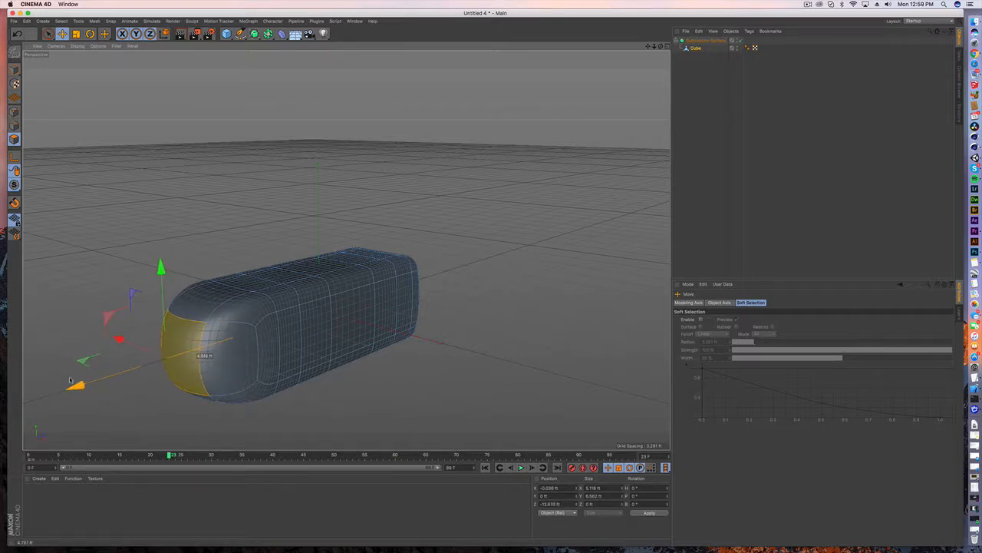
alt+drag(185, 357, 199, 406)
click(203, 404)
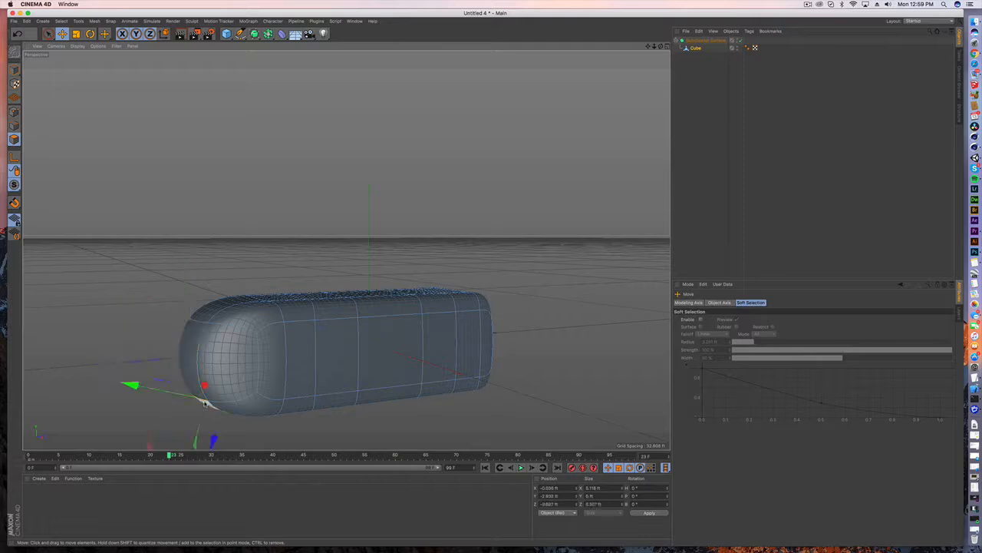
click(197, 367)
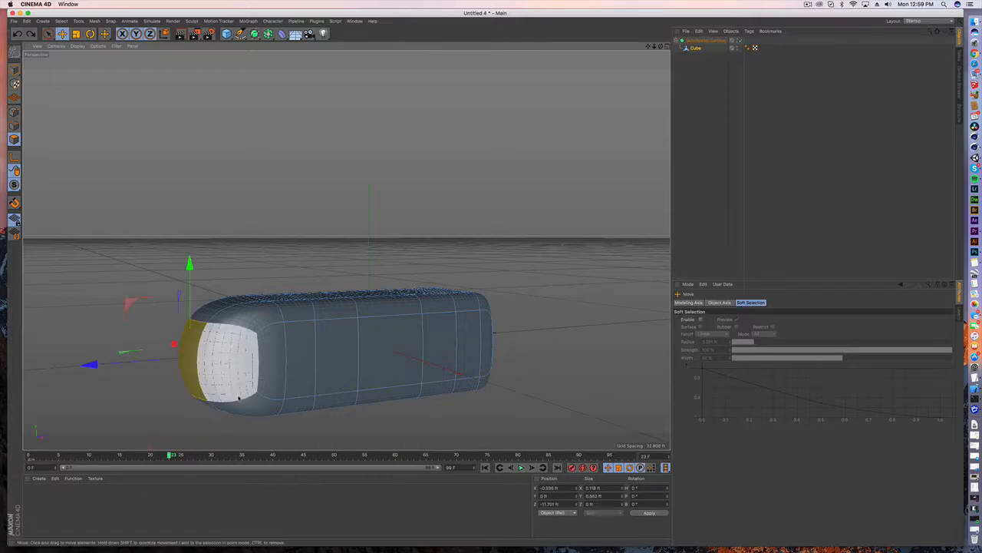
Select the full middle column of polygons on the end face and pull it outward to about -13 ft in Z
drag(197, 367, 223, 362)
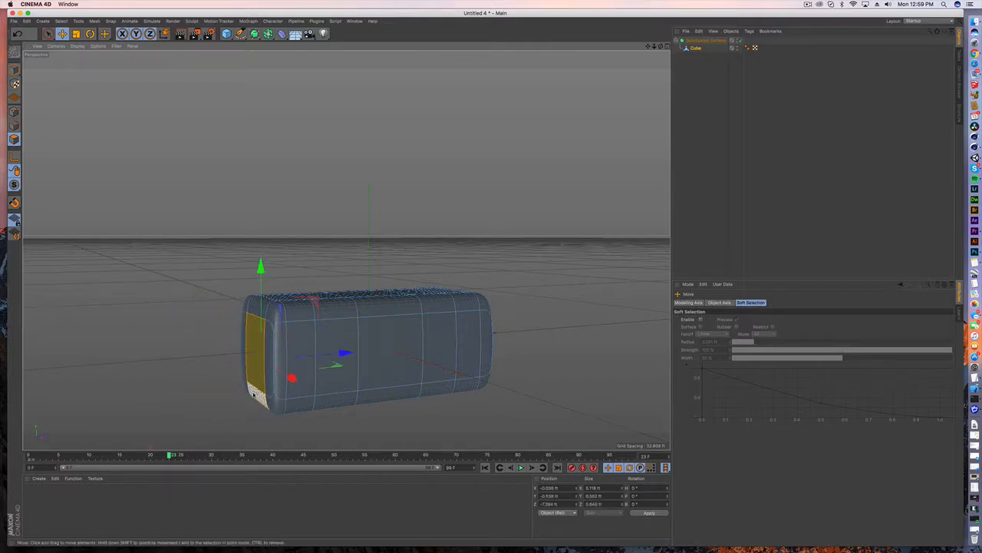
drag(336, 350, 219, 290)
Select the middle strip of polygons along the top with Live Selection and raise it to about 3.8 ft in Y
click(49, 34)
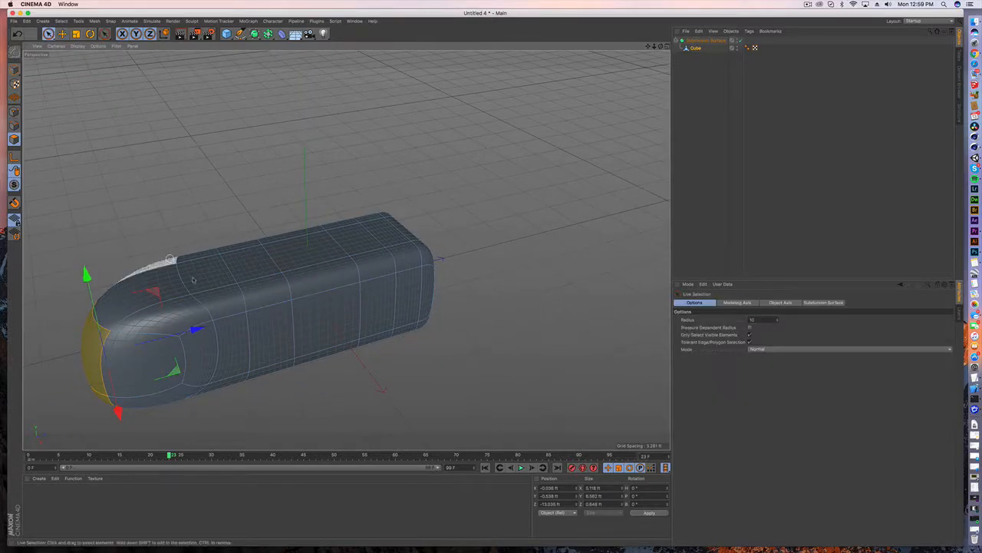
mouse_move(115, 286)
mouse_down()
mouse_move(175, 289)
mouse_move(357, 264)
mouse_move(375, 242)
mouse_move(387, 265)
mouse_up()
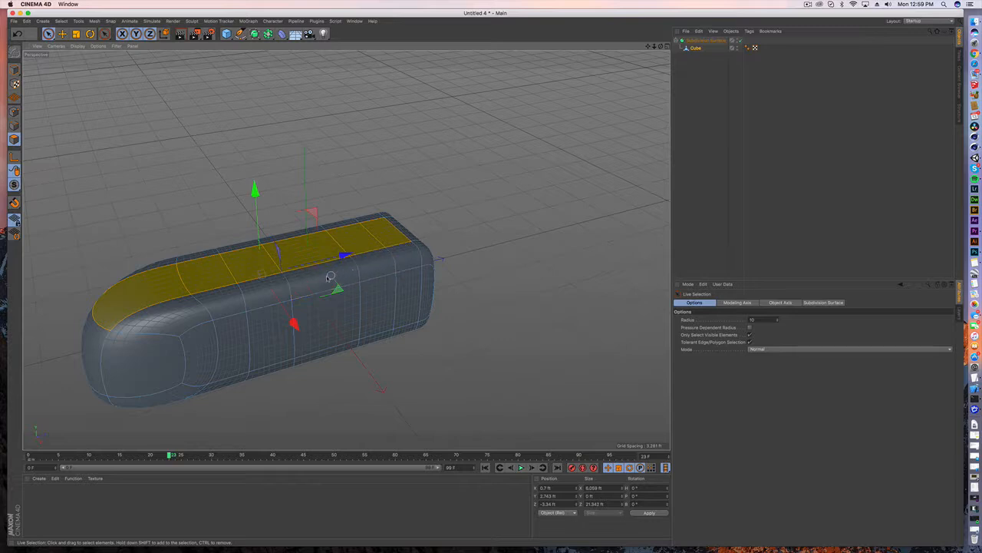
drag(254, 186, 250, 169)
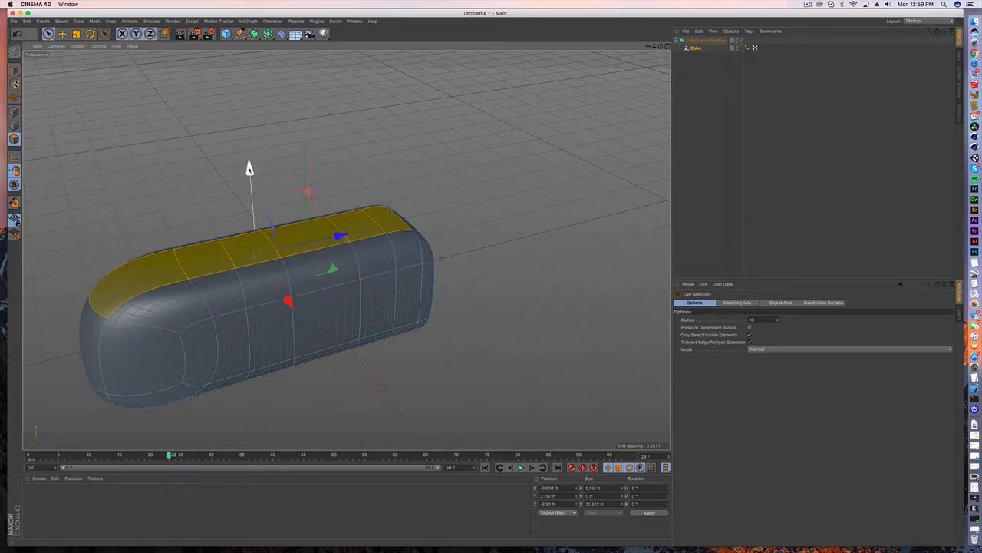
Undo the last raise and pull the top strip of polygons, front polygon included, upward in Y
key(super+z)
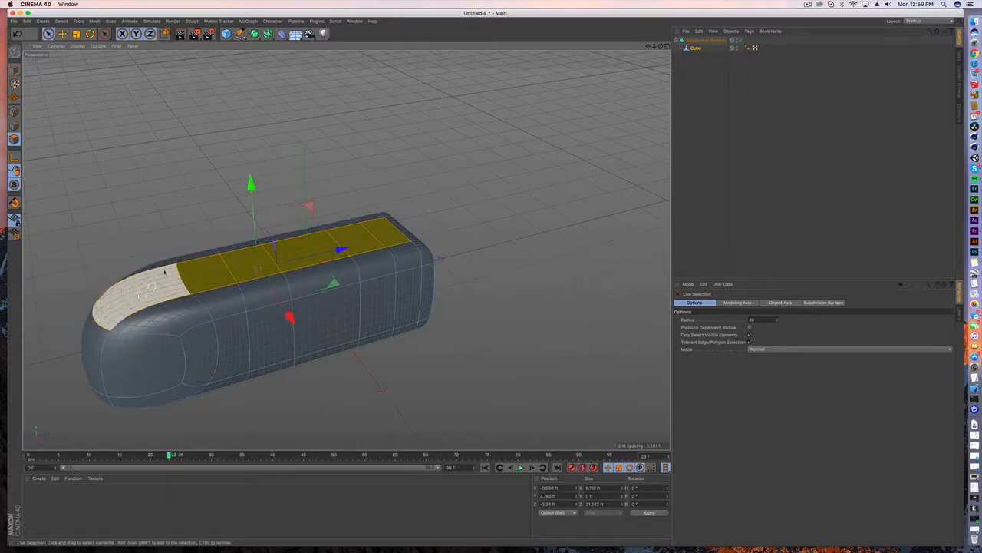
shift+click(172, 268)
drag(293, 164, 294, 126)
Select the polygons on both long sides, including the front side ones, and scale them apart along X to about 12.8 ft
mouse_move(220, 287)
alt+mouse_down()
mouse_move(325, 268)
mouse_move(345, 250)
mouse_move(276, 252)
mouse_move(508, 191)
mouse_move(380, 280)
mouse_move(277, 322)
mouse_move(310, 292)
mouse_move(261, 258)
mouse_move(322, 235)
mouse_move(310, 248)
mouse_move(294, 224)
mouse_move(257, 249)
mouse_move(145, 209)
mouse_move(70, 213)
mouse_move(168, 262)
alt+mouse_up()
mouse_move(280, 274)
ctrl+mouse_down()
mouse_move(288, 269)
mouse_move(100, 269)
ctrl+mouse_up()
key(ctrl+z)
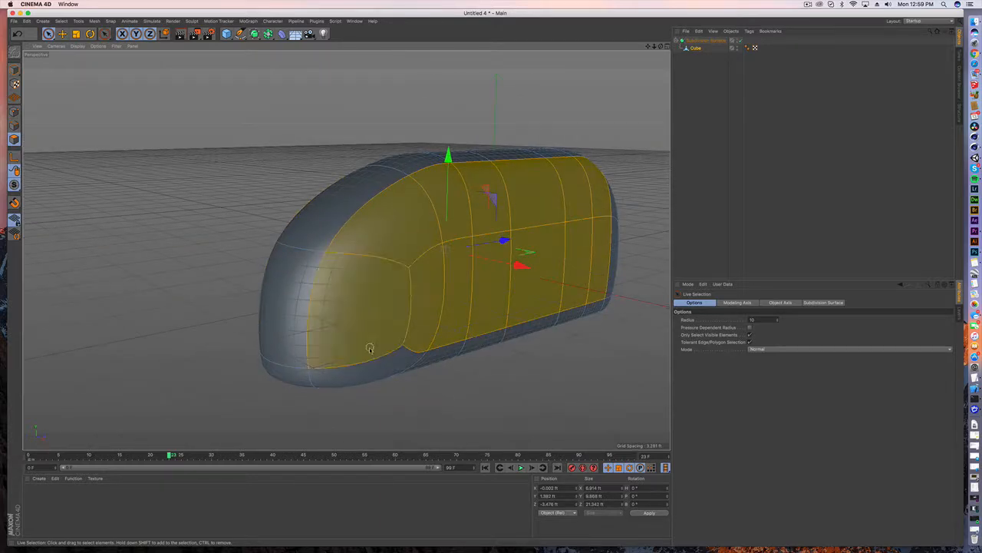
mouse_move(370, 346)
shift+mouse_down()
mouse_move(587, 304)
mouse_move(587, 264)
mouse_move(495, 289)
mouse_move(344, 250)
shift+mouse_up()
mouse_move(568, 342)
shift+mouse_down()
mouse_move(336, 349)
mouse_move(128, 332)
shift+mouse_up()
mouse_move(268, 323)
alt+mouse_down()
mouse_move(384, 303)
mouse_move(338, 309)
mouse_move(363, 313)
mouse_move(330, 328)
mouse_move(347, 278)
alt+mouse_up()
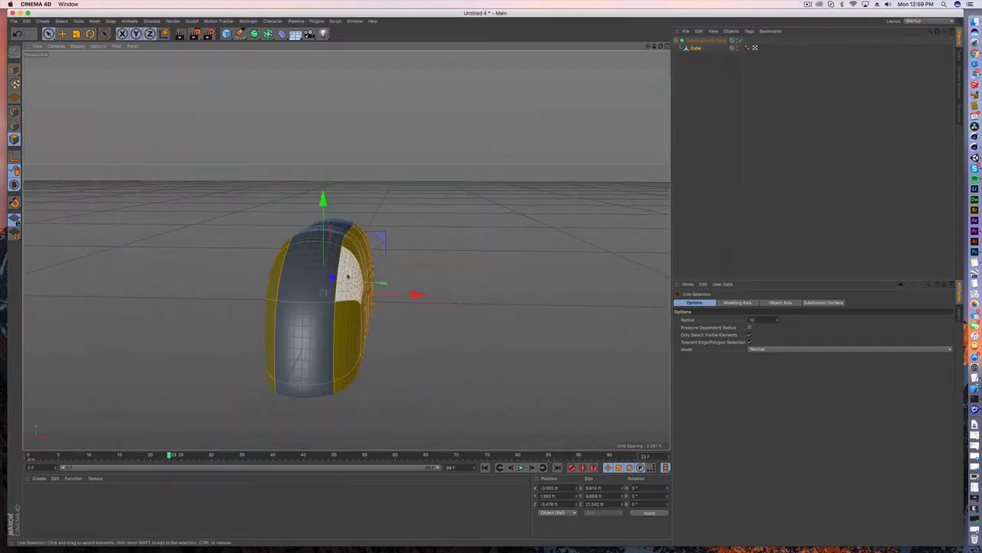
key(t)
drag(419, 293, 503, 304)
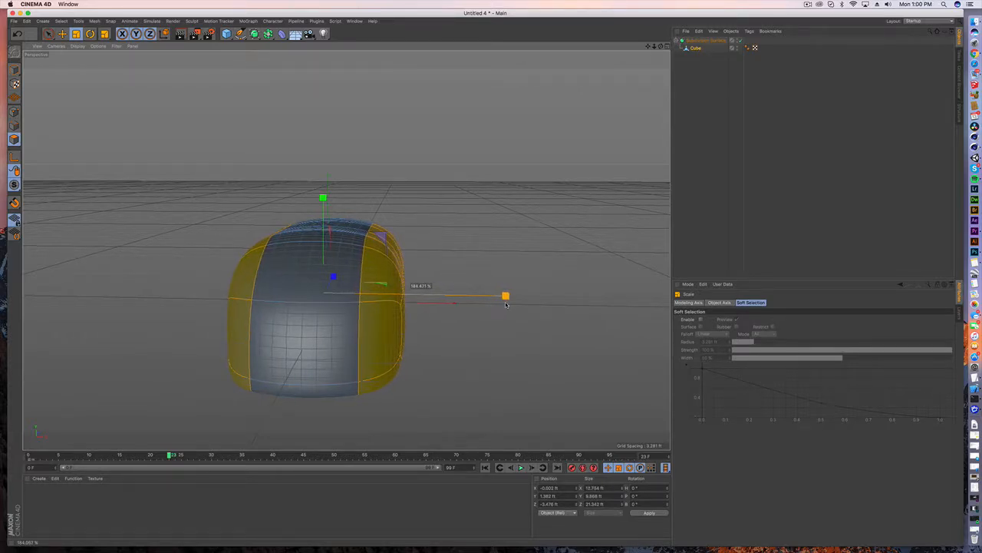
drag(506, 305, 505, 304)
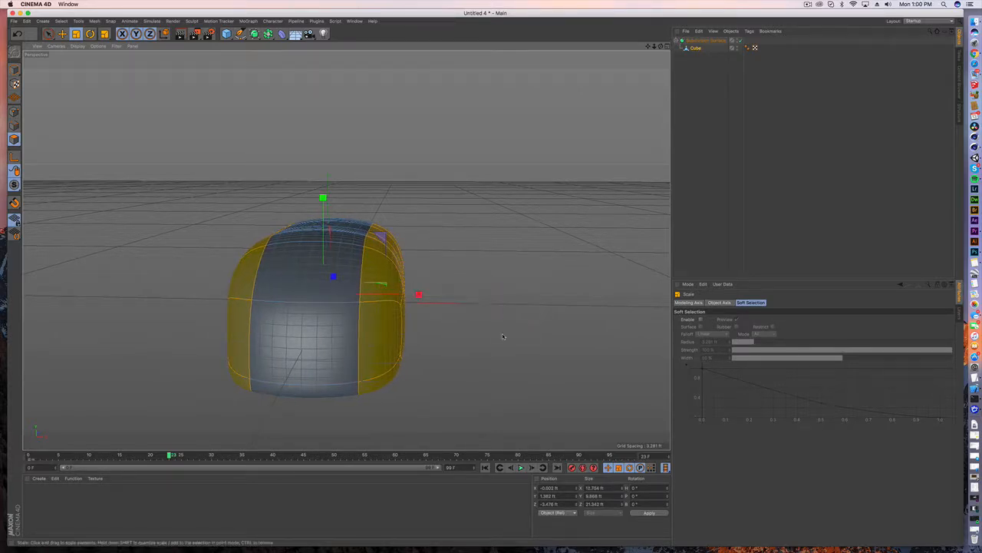
click(376, 337)
click(307, 349)
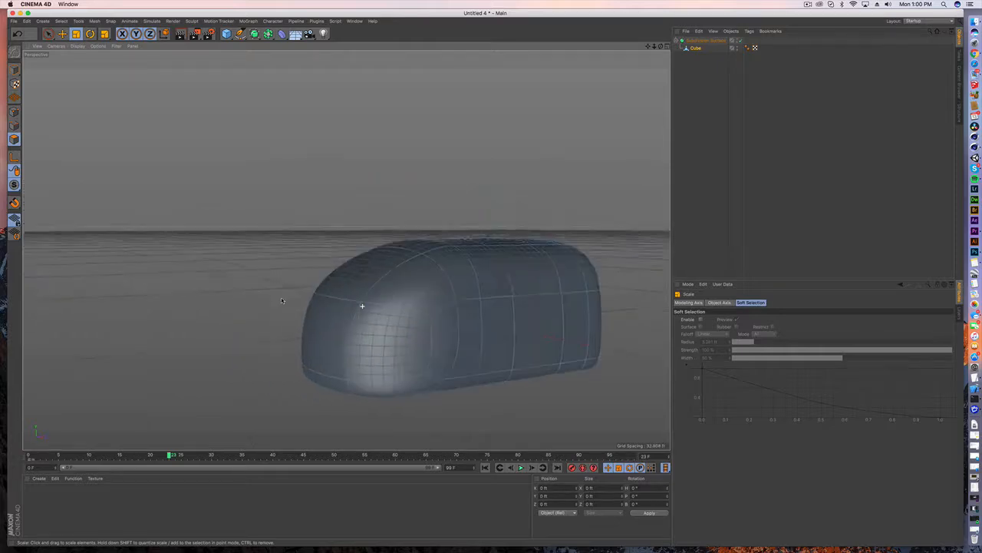
Move the edge across the front of the nose down and outward to about 1.6 ft in Y and -13.2 ft in Z
alt+drag(282, 300, 270, 297)
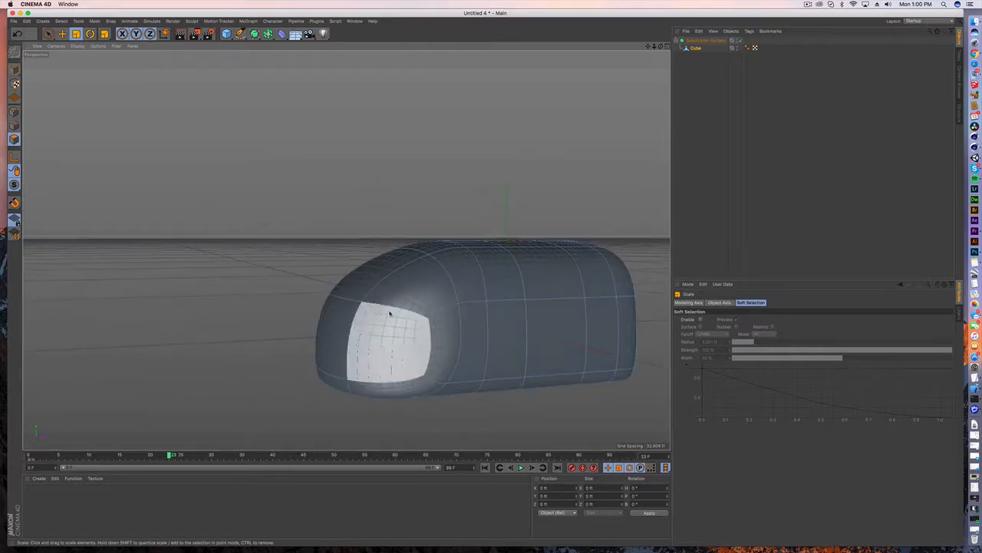
alt+middle_drag(390, 313, 329, 302)
alt+drag(330, 302, 395, 305)
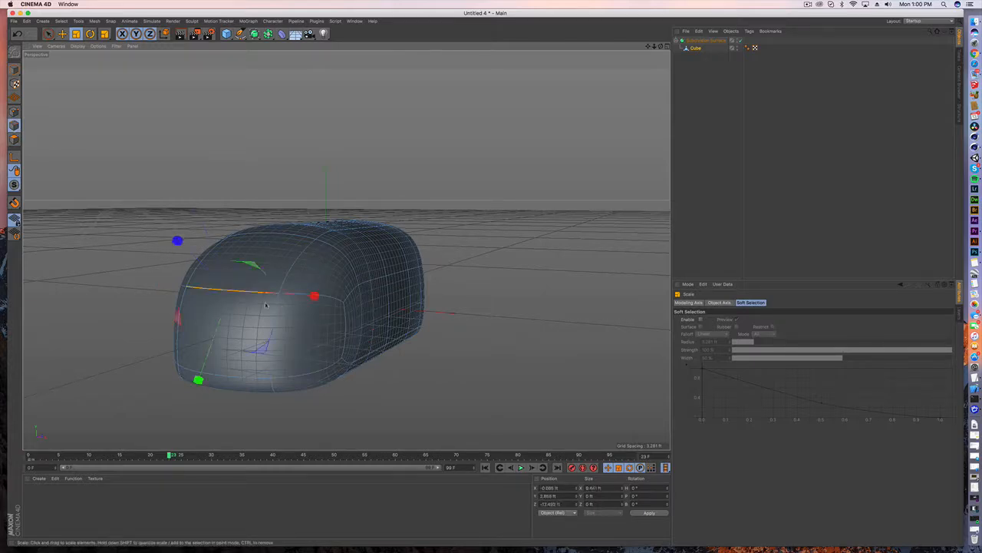
alt+drag(251, 308, 202, 308)
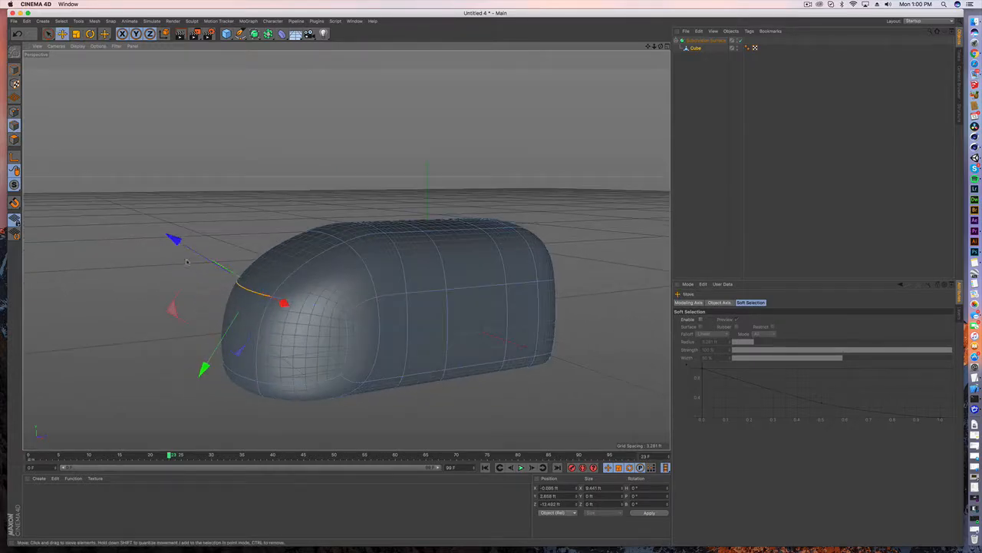
mouse_move(177, 240)
mouse_down()
mouse_move(202, 254)
mouse_move(176, 242)
mouse_up()
drag(203, 370, 190, 391)
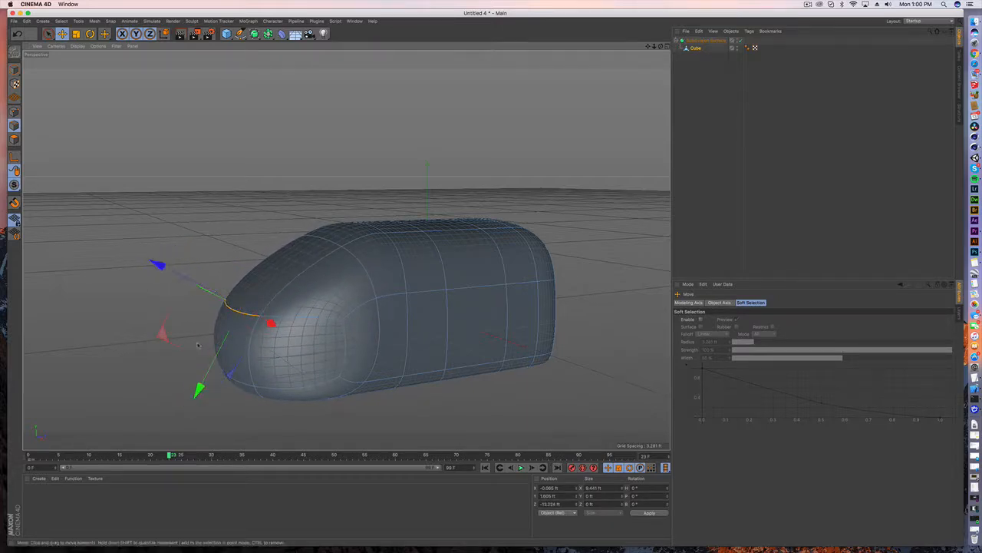
drag(156, 273, 159, 274)
Move the edge across the top of the front slope to about 5 ft in Y and -9.3 ft in Z
alt+drag(346, 250, 195, 412)
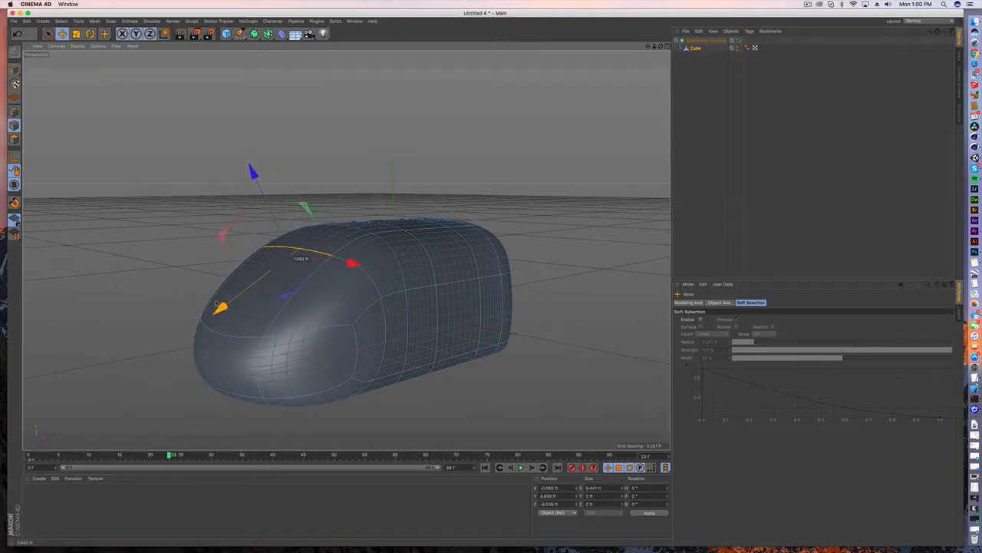
drag(216, 304, 221, 300)
drag(245, 169, 247, 168)
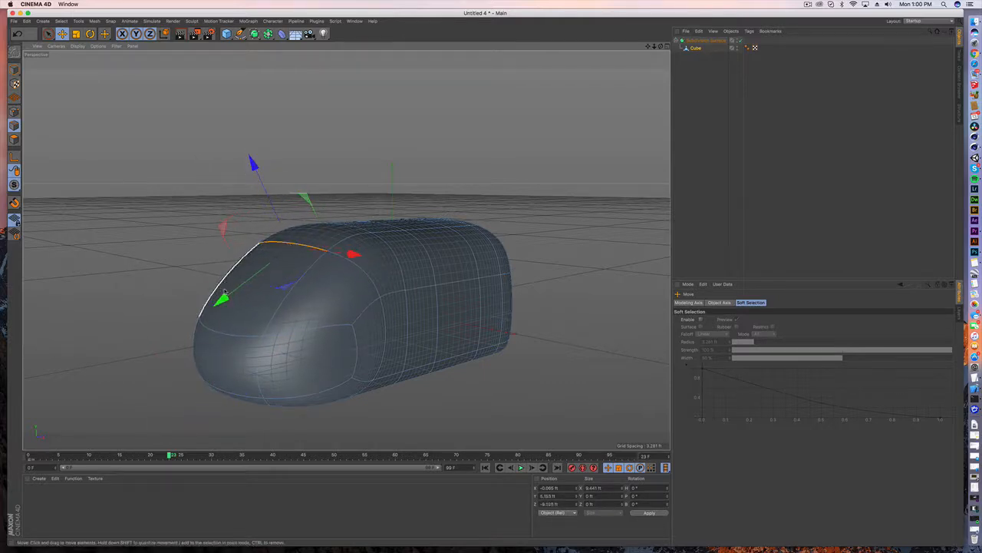
drag(221, 302, 221, 301)
alt+drag(261, 289, 282, 224)
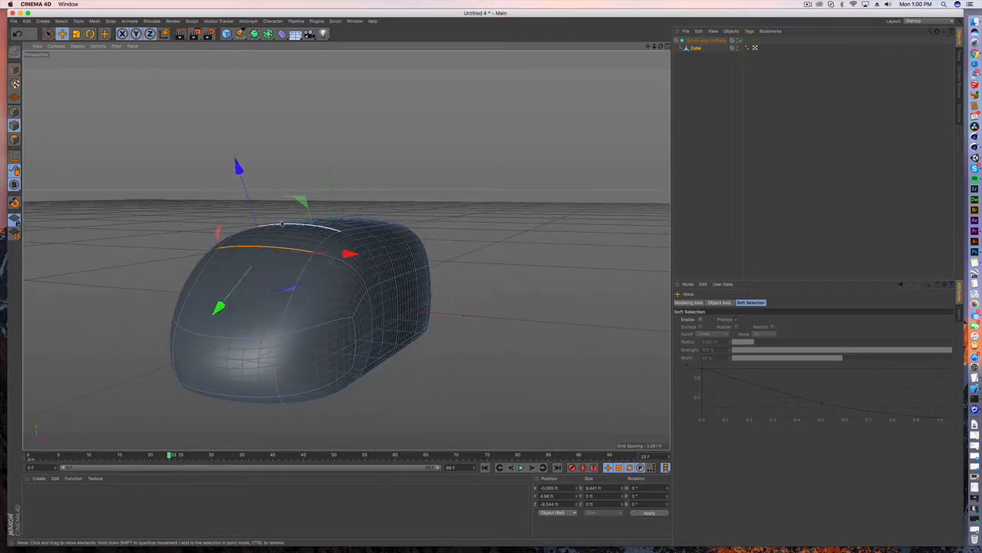
Try to scale a few vertical edges on both long sides outward along X to about 14.5 ft
click(394, 311)
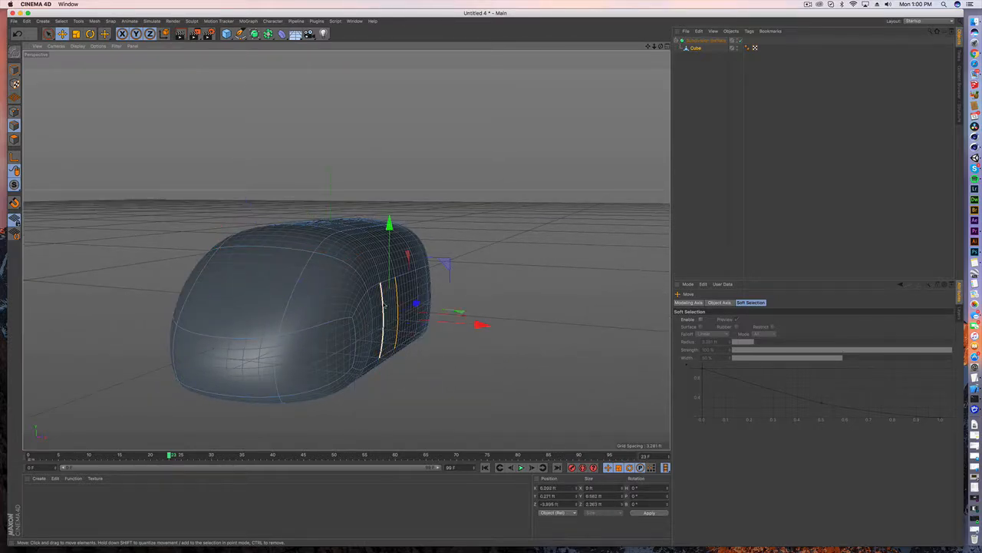
alt+drag(314, 291, 259, 313)
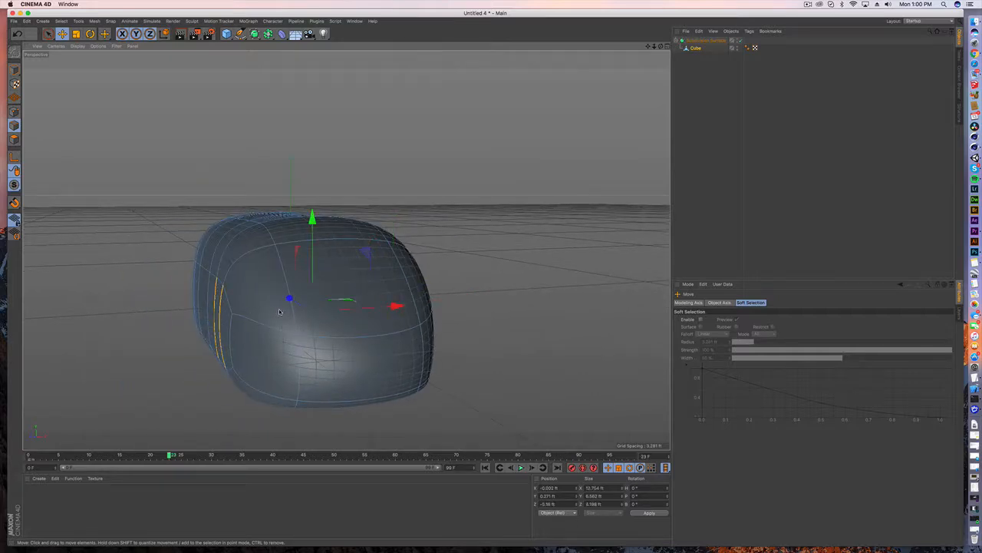
key(t)
drag(413, 305, 414, 304)
alt+drag(359, 300, 343, 296)
alt+middle_drag(487, 302, 392, 299)
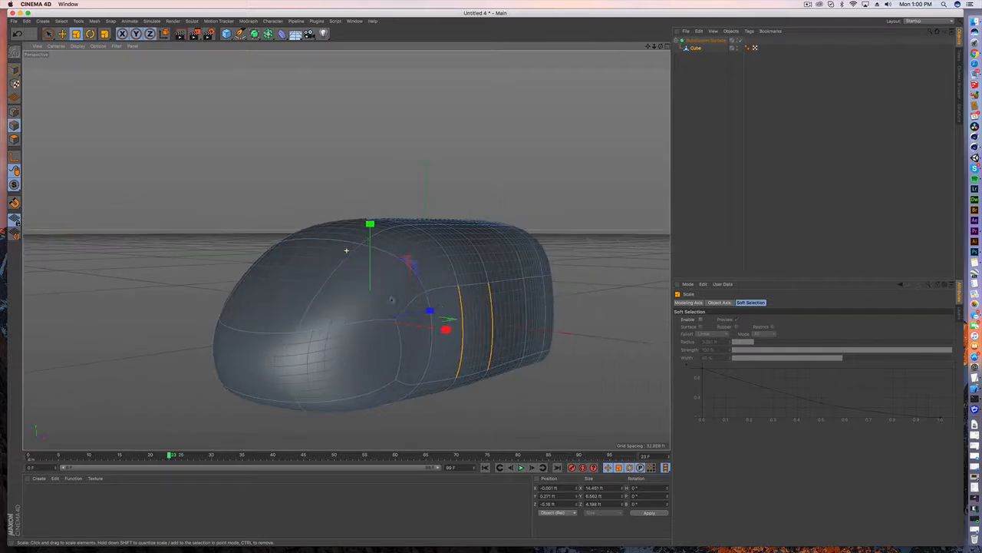
key(super+z)
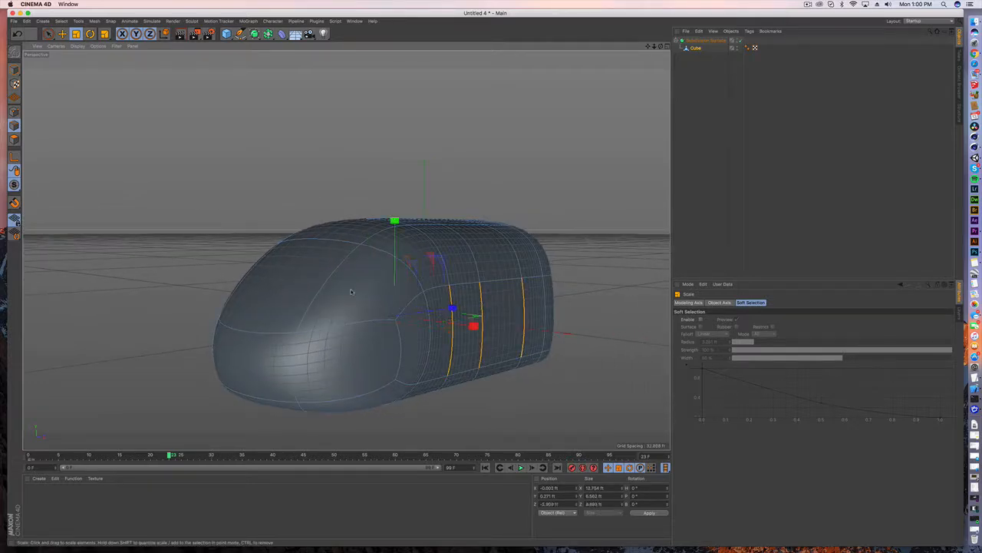
Scale a wider run of vertical edges on both long sides outward along X
alt+drag(352, 291, 77, 310)
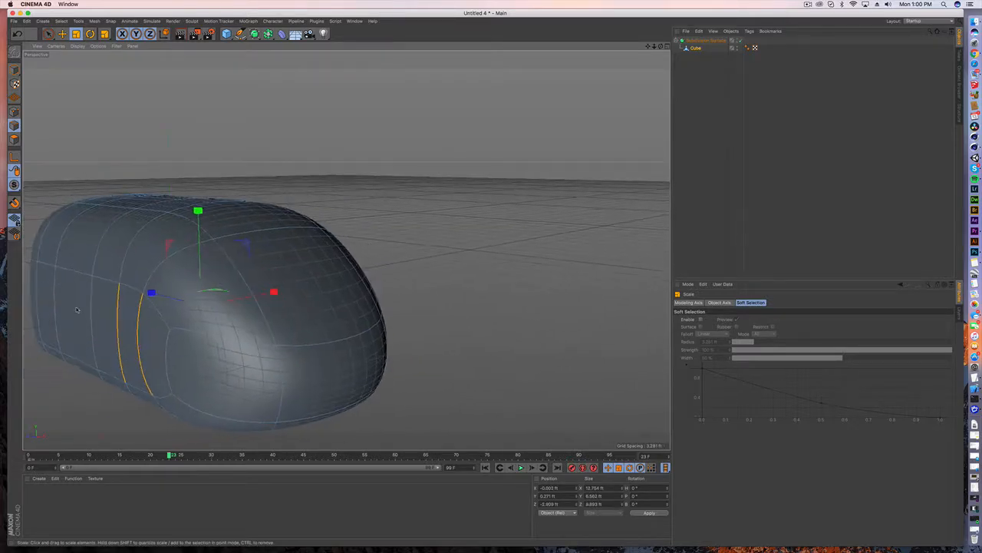
drag(275, 304, 299, 313)
click(538, 389)
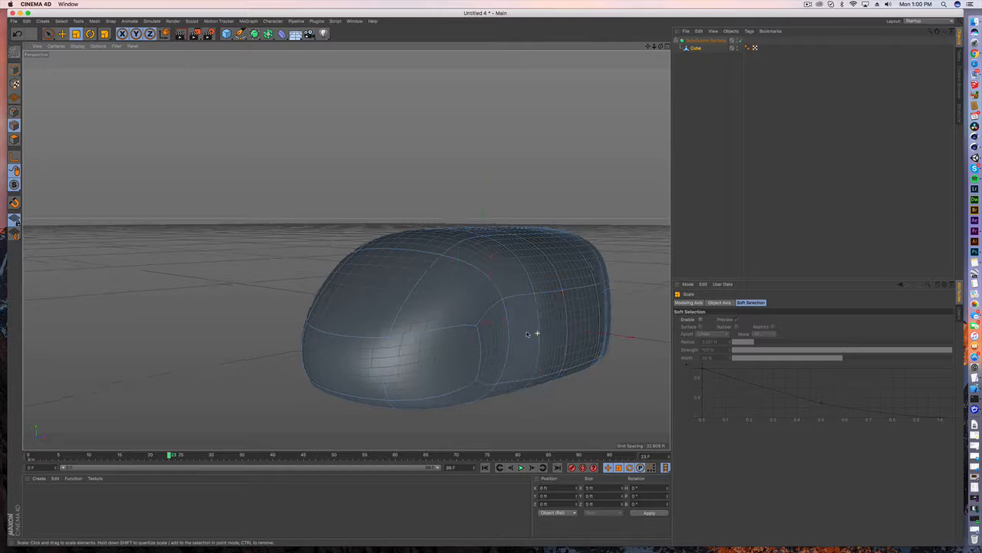
Try to pull only the middle polygon of the rear face outward along Z
alt+drag(533, 333, 445, 326)
alt+middle_drag(505, 330, 326, 317)
alt+drag(387, 321, 202, 299)
click(13, 139)
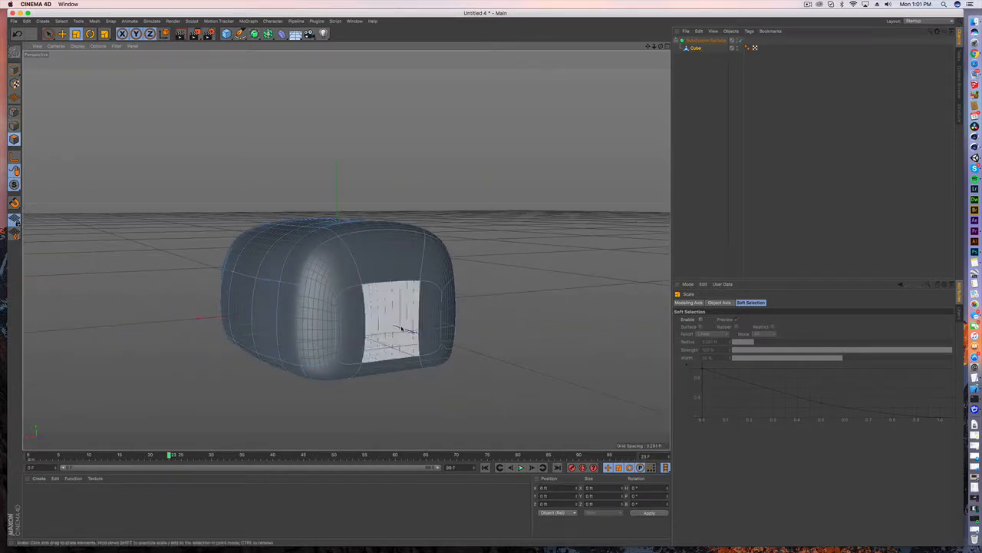
click(391, 318)
key(e)
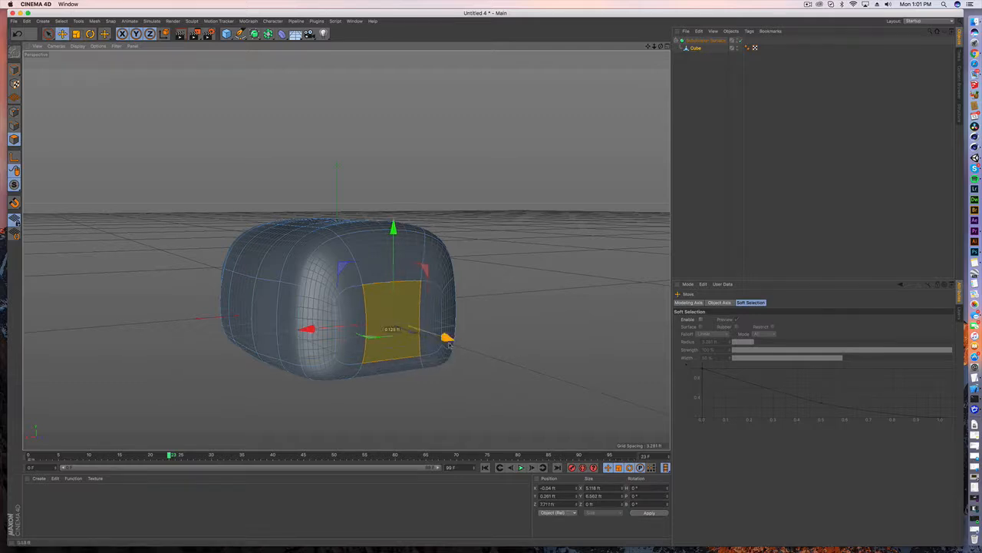
drag(451, 345, 475, 354)
key(super+z)
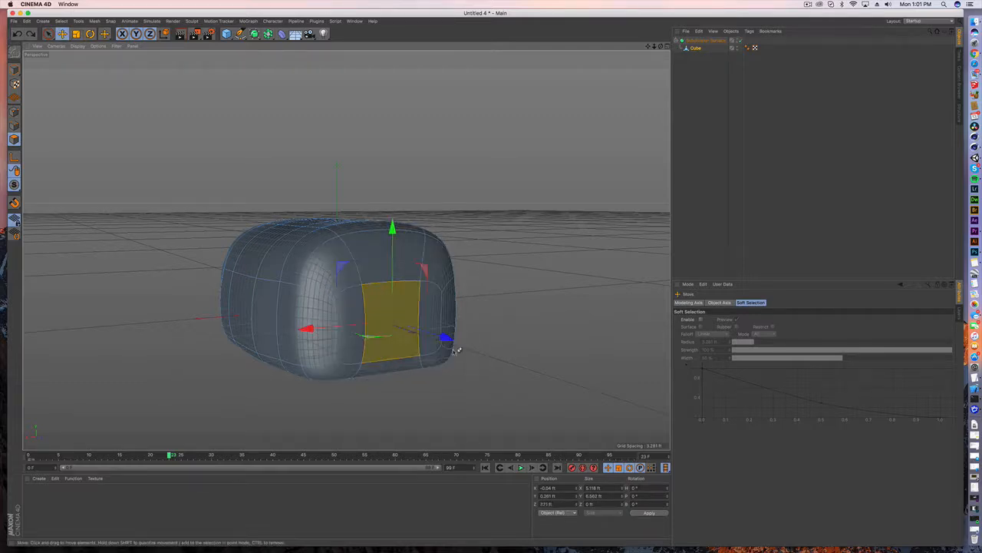
Select the full row of polygons across the rear face and pull it outward to about 11 ft in Z
shift+click(354, 317)
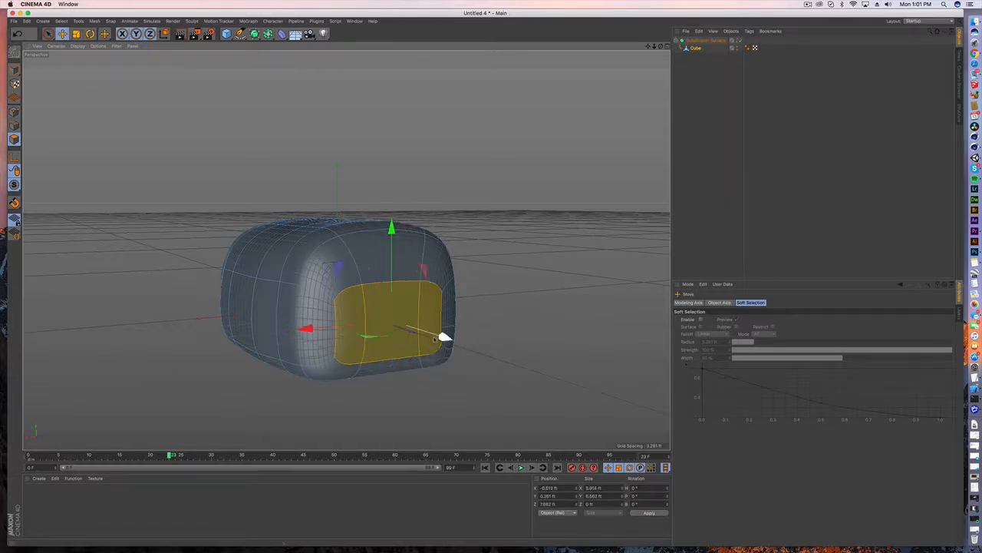
drag(432, 339, 121, 169)
click(121, 169)
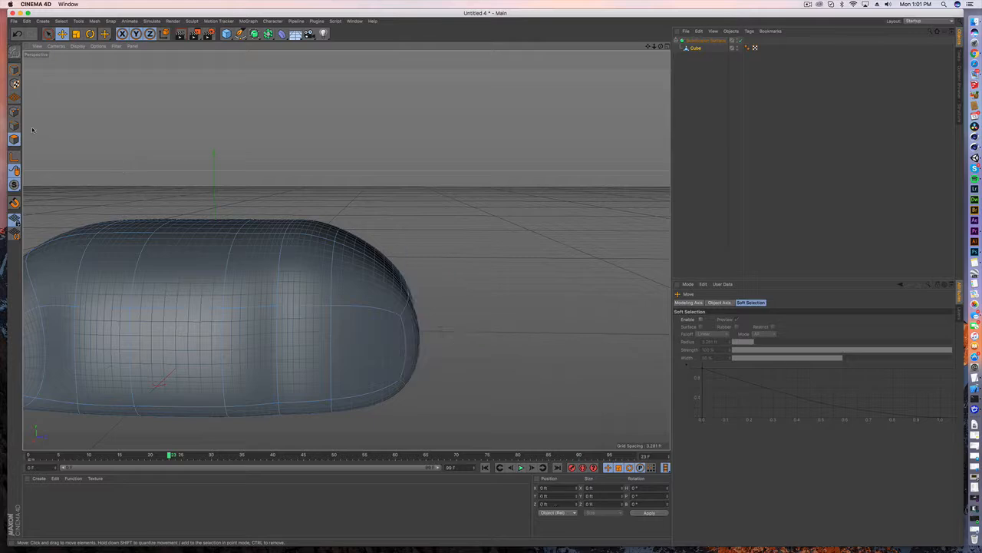
Move the middle edge across the rear down and outward to about 11.9 ft in Z, and lower the whole rear edge row to about 1.3 ft in Y
alt+drag(343, 281, 451, 300)
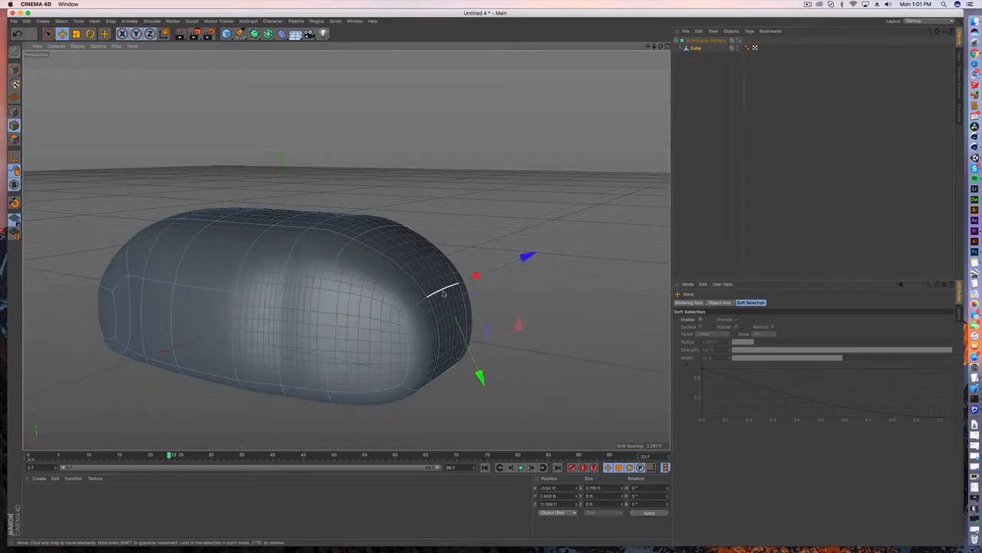
click(443, 294)
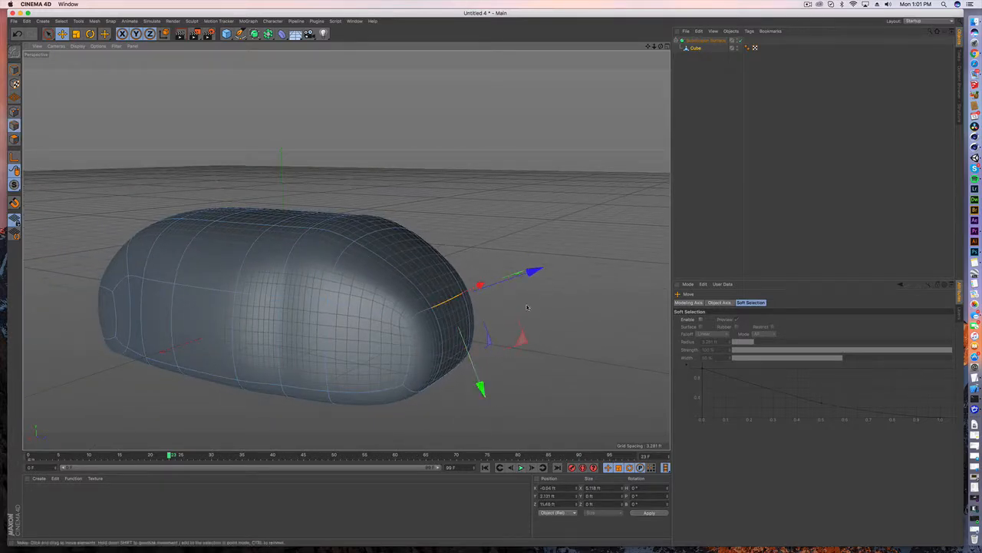
drag(489, 295, 454, 292)
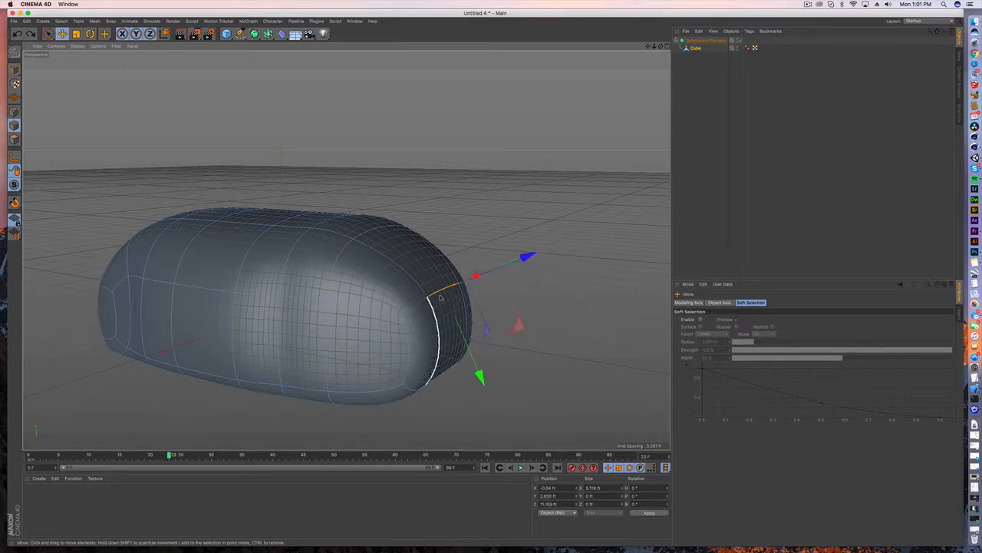
drag(475, 378, 490, 400)
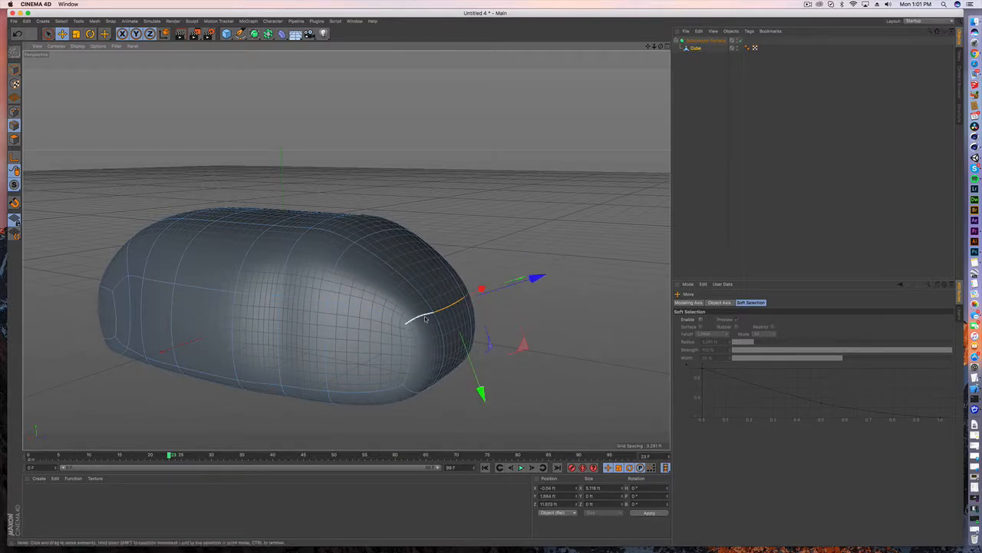
alt+drag(441, 309, 418, 310)
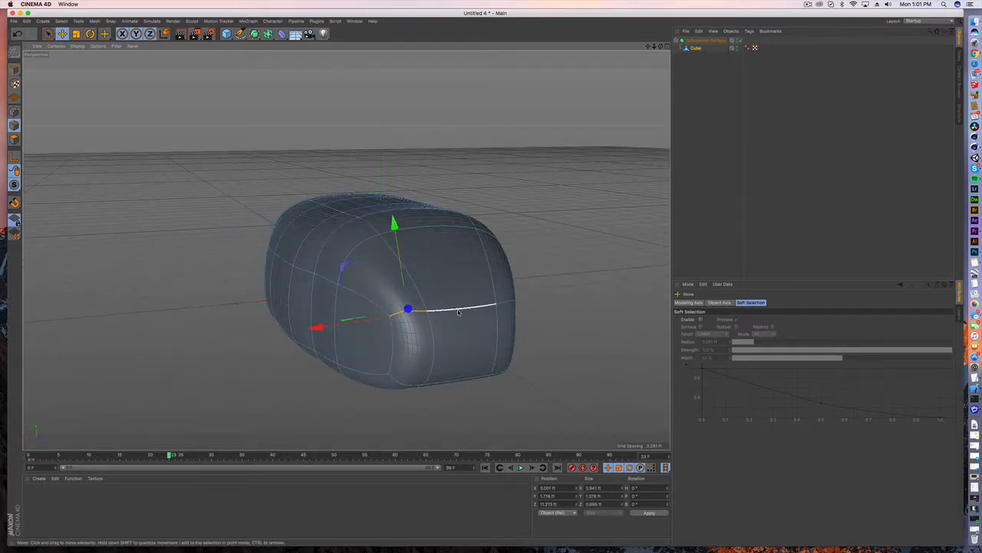
drag(468, 235, 467, 244)
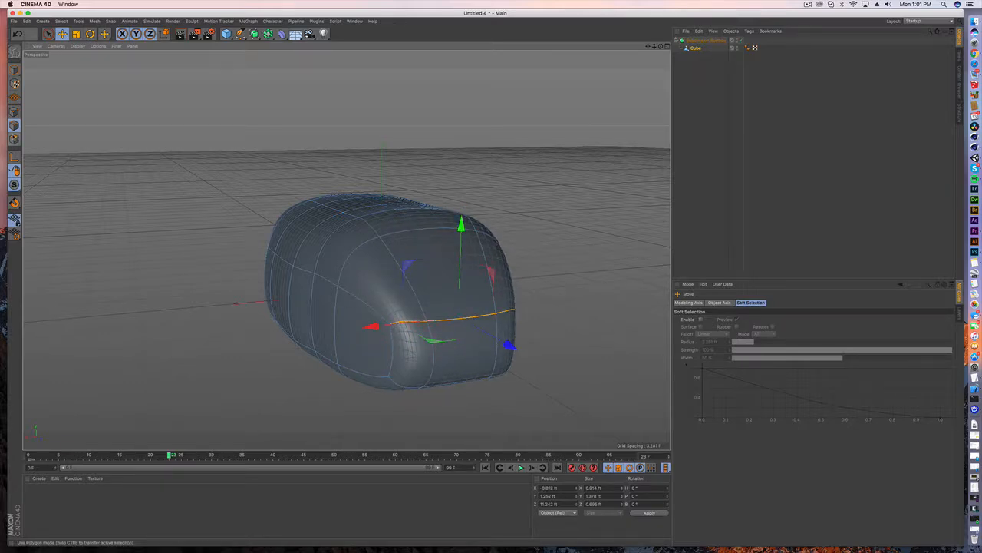
Try to pull a single rear corner point outward along X to about 4.8 ft
click(14, 111)
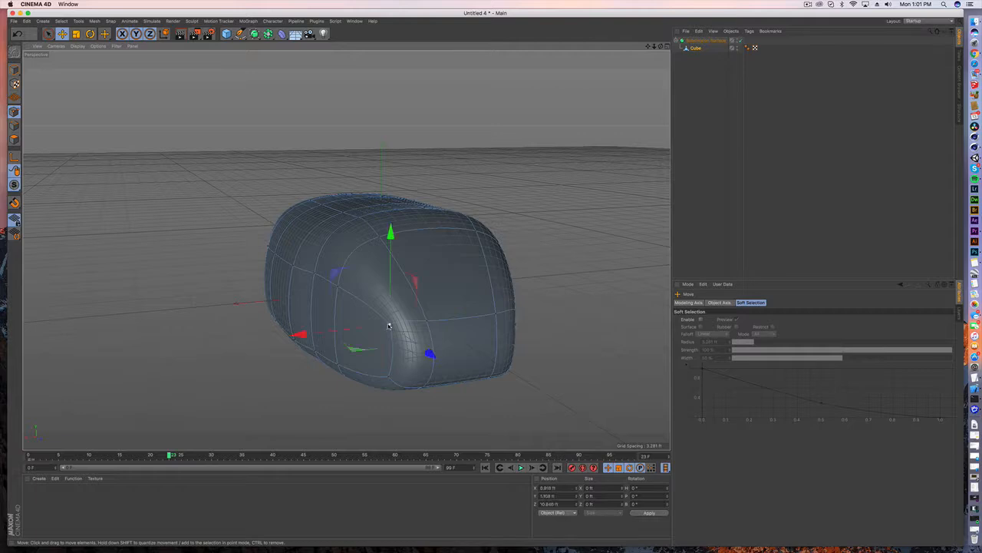
drag(298, 331, 565, 351)
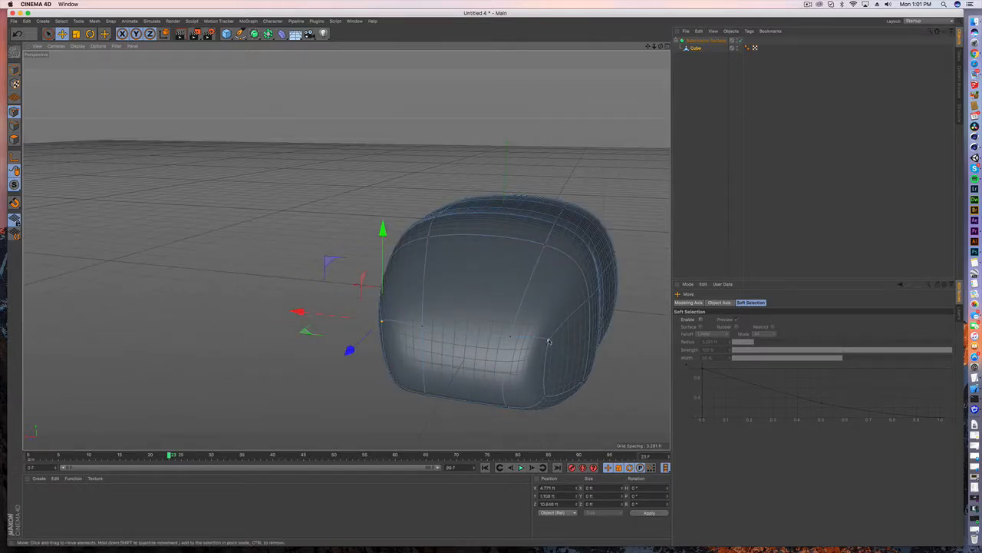
key(super+z)
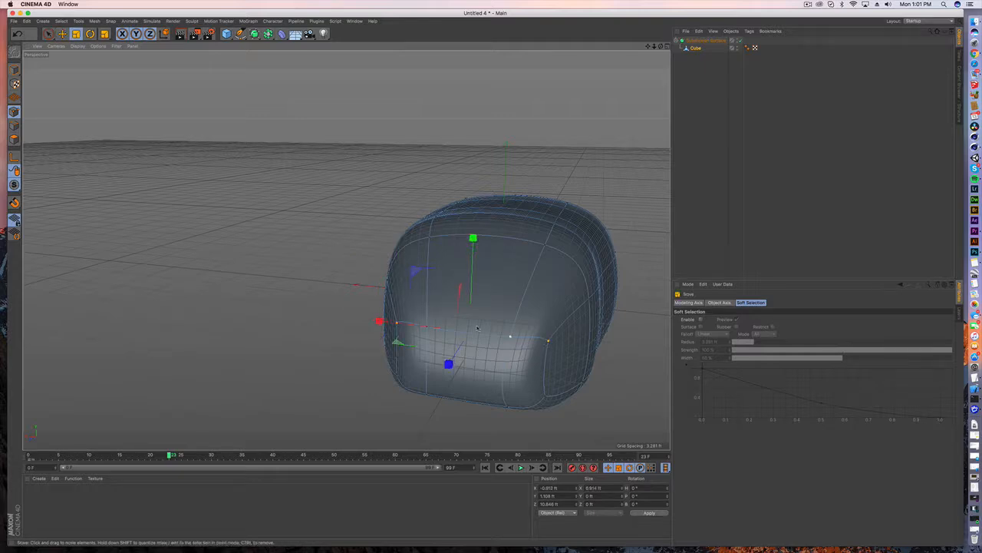
Scale the two rear corner points apart along X and reposition a point on the body's long side
drag(283, 299, 219, 163)
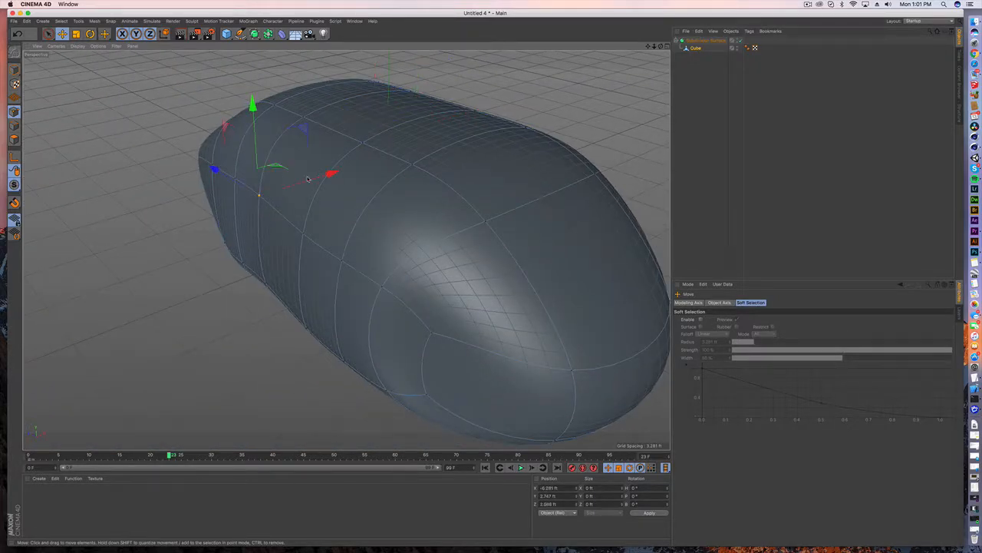
alt+drag(257, 198, 386, 289)
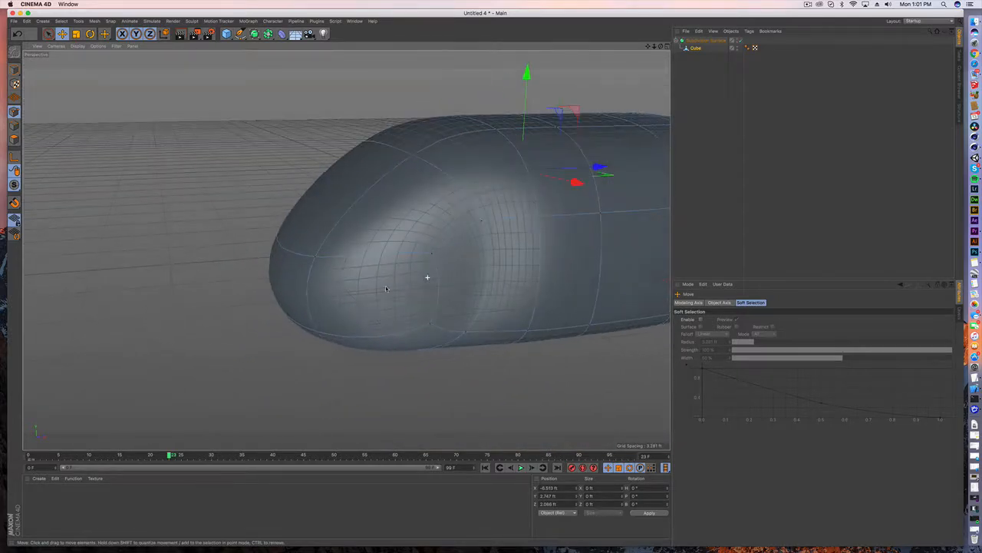
Scale the two upper points on the sides of the front section to about 10.7 ft apart along X
alt+drag(491, 244, 379, 226)
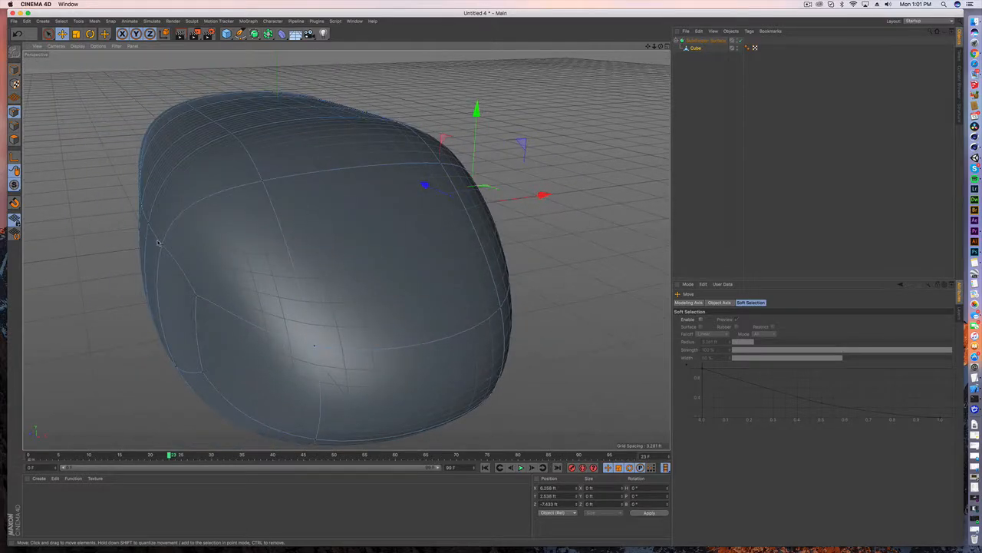
drag(549, 255, 444, 251)
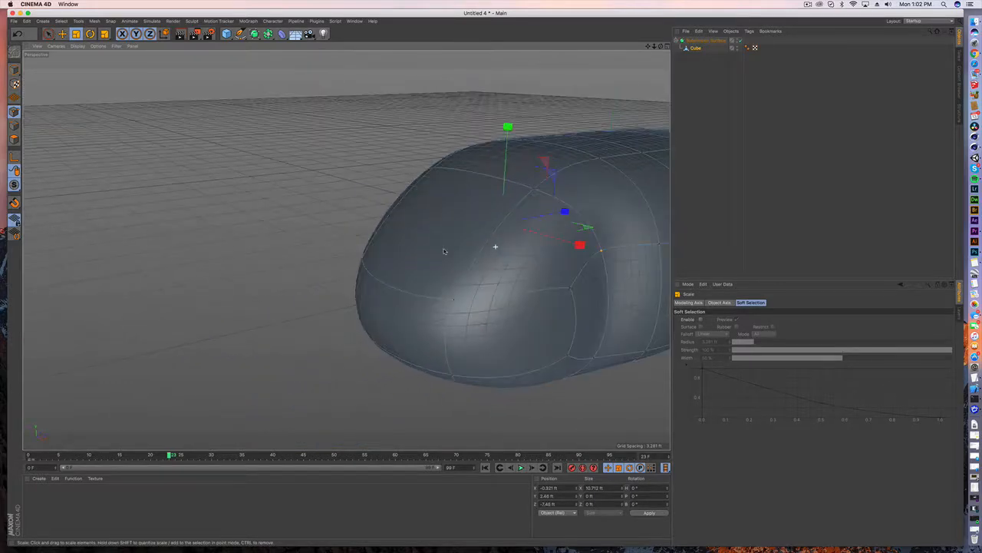
alt+drag(502, 258, 379, 247)
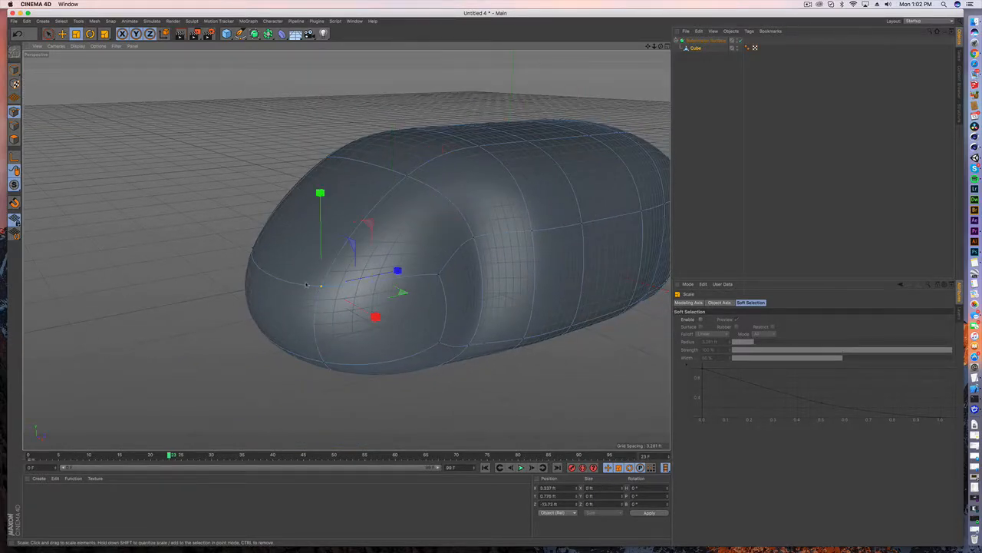
Move the two middle nose points forward to about -16.8 ft in Z and spread them about 11.6 ft apart along X
alt+drag(307, 285, 277, 275)
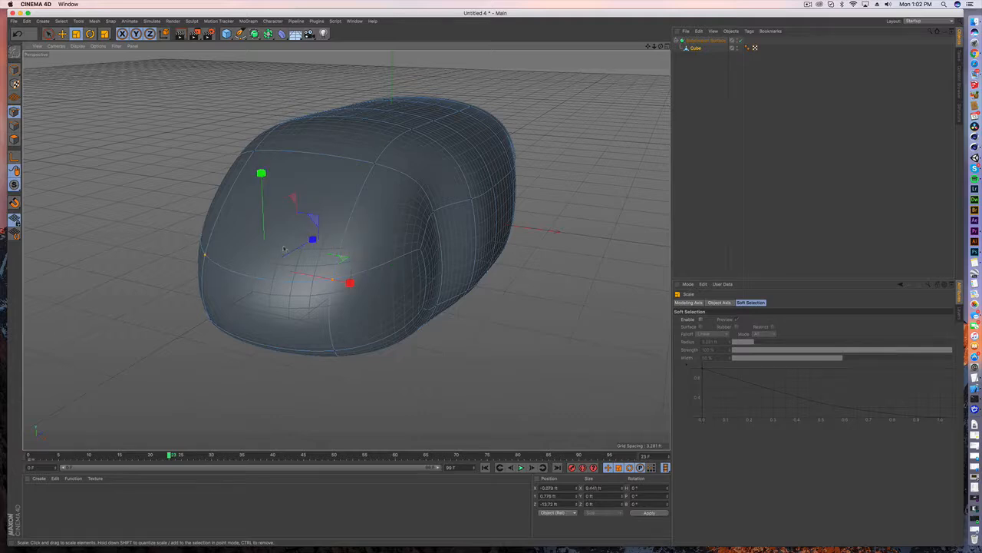
key(e)
drag(309, 241, 289, 252)
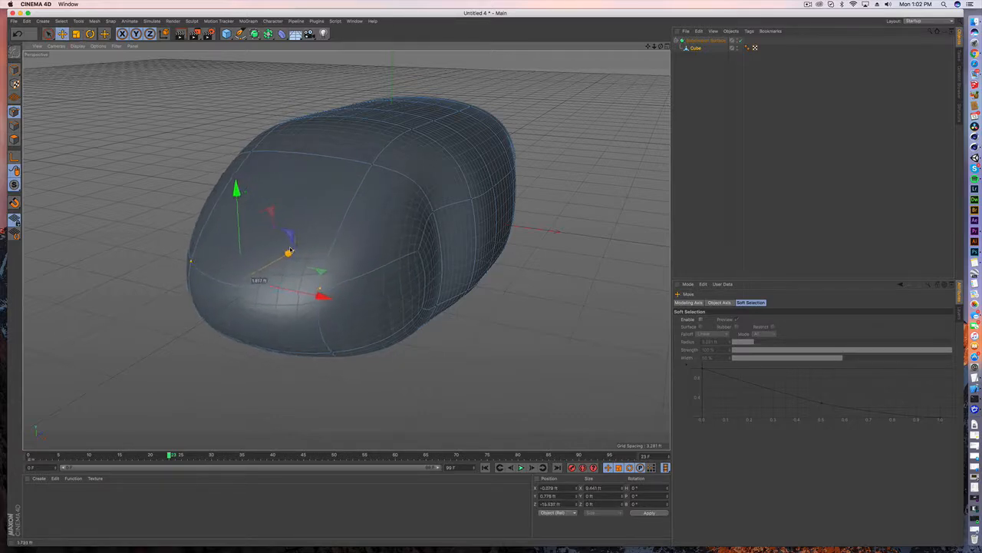
key(t)
drag(484, 323, 555, 323)
Spread the two lower nose points about 13.9 ft apart along X
alt+drag(357, 287, 375, 328)
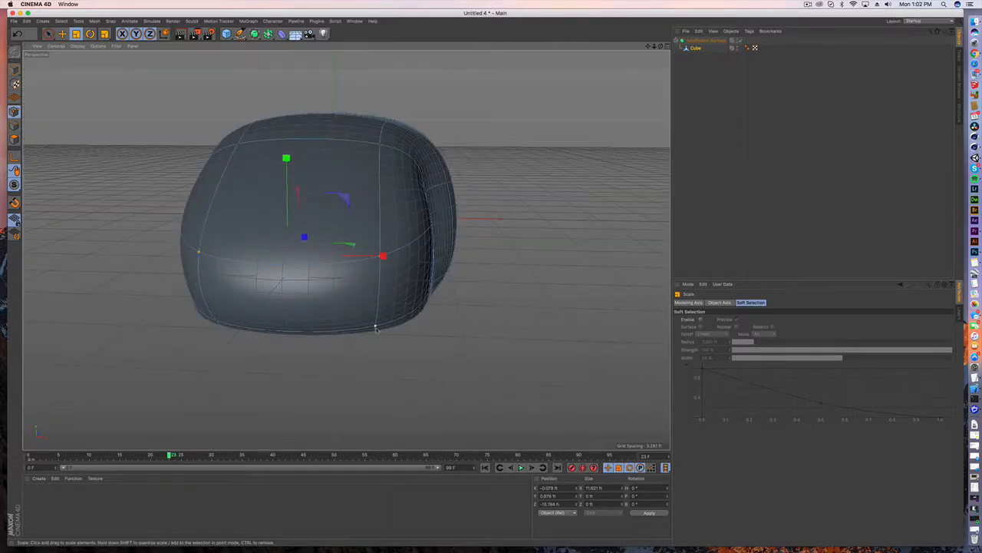
drag(219, 327, 432, 327)
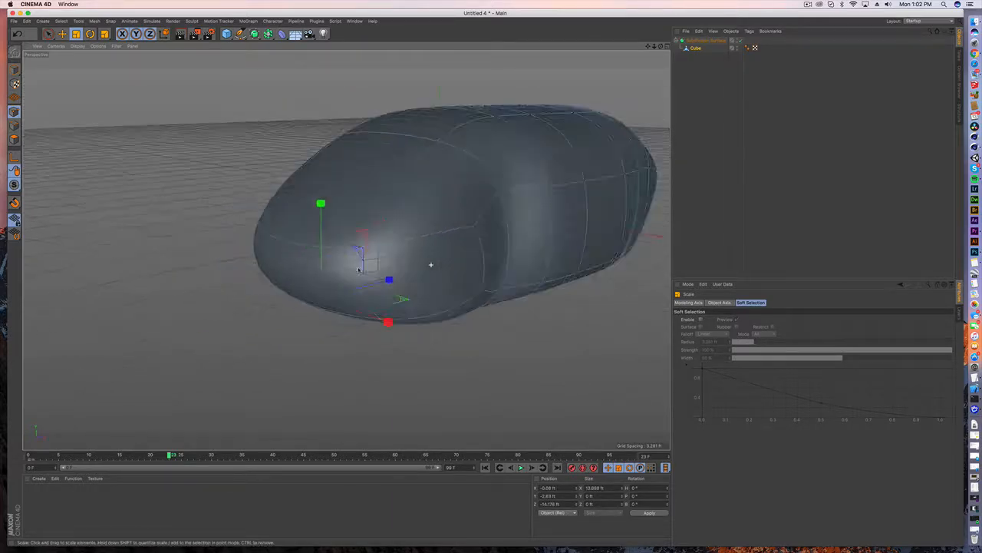
alt+drag(430, 264, 457, 250)
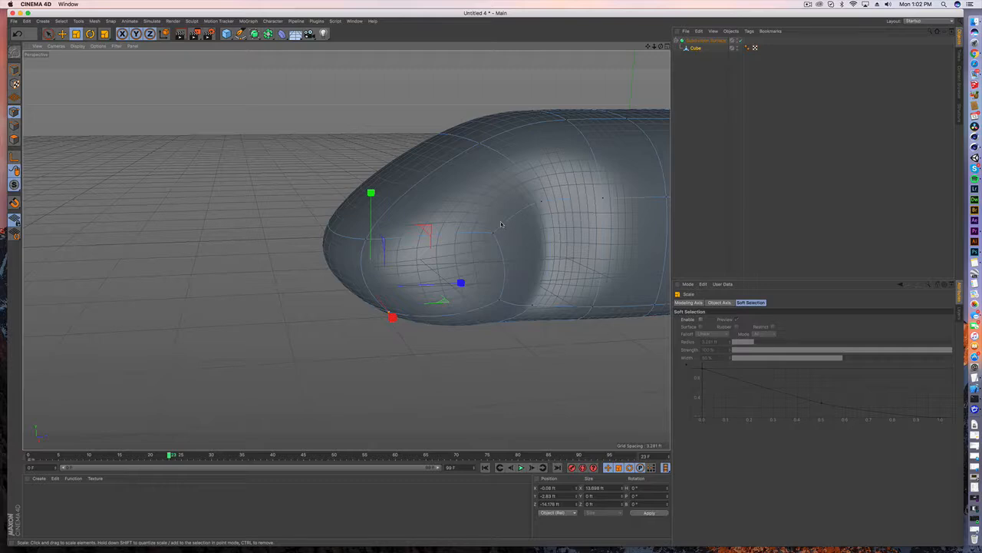
Select the lower nose polygon and scale it along its facing direction to flatten the front
click(13, 139)
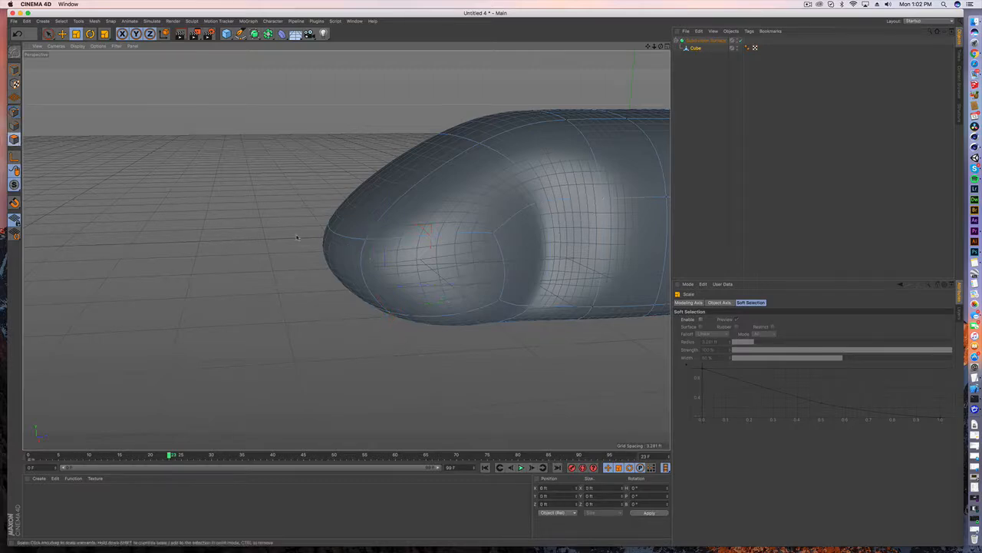
click(334, 253)
alt+drag(334, 253, 325, 272)
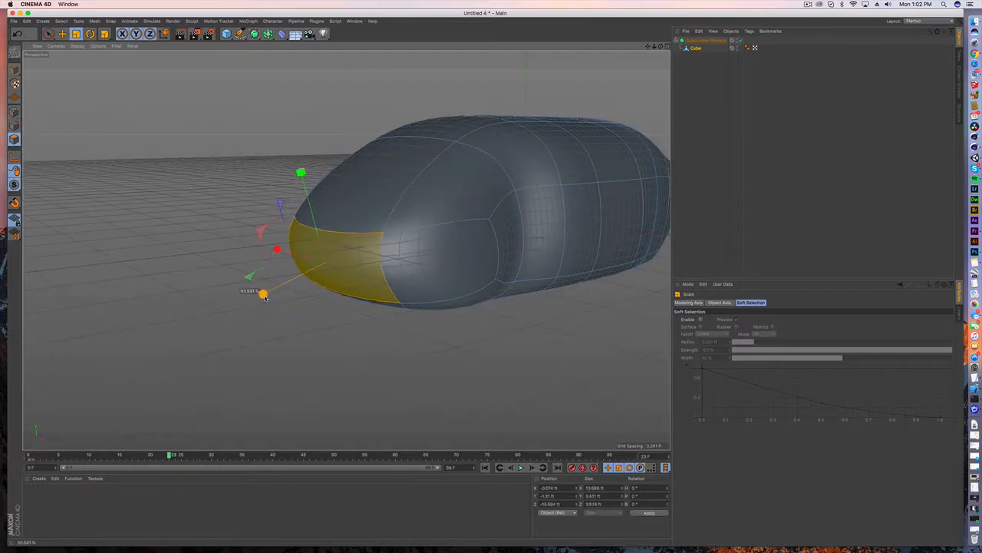
alt+drag(278, 292, 218, 156)
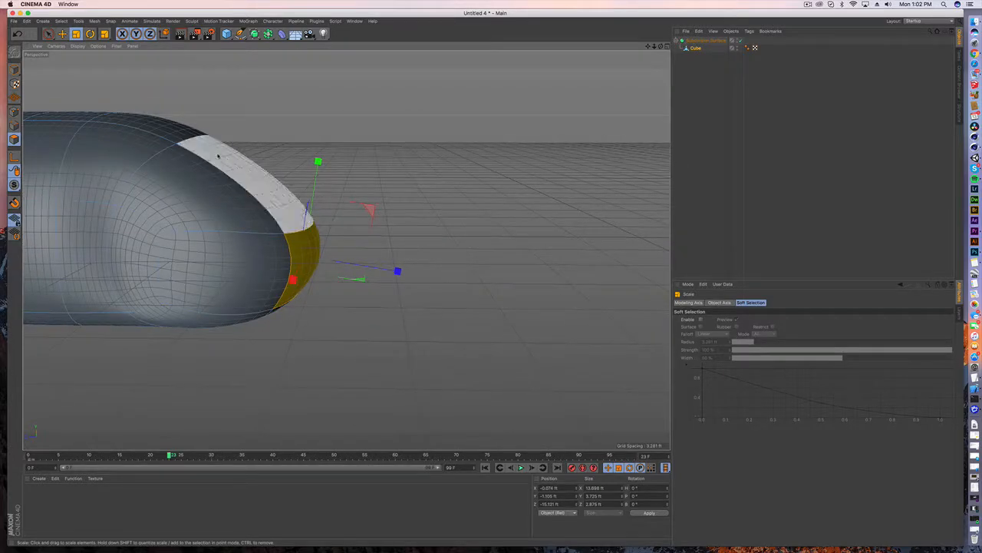
Select the edge across the front slope and push it down and inward to shape a hood and windshield dip
click(14, 125)
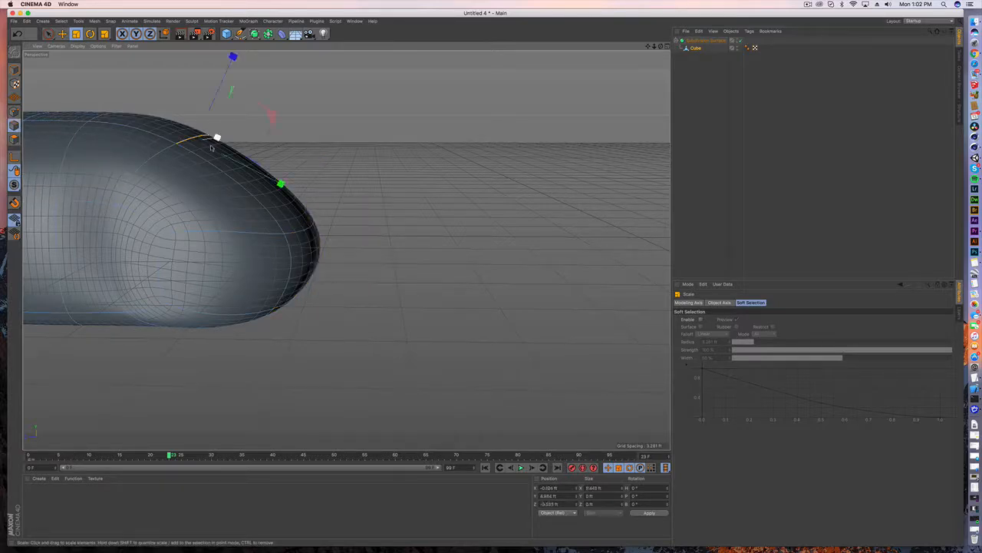
click(216, 139)
key(e)
drag(232, 66, 199, 139)
drag(262, 229, 280, 239)
drag(241, 111, 237, 121)
alt+drag(247, 224, 202, 230)
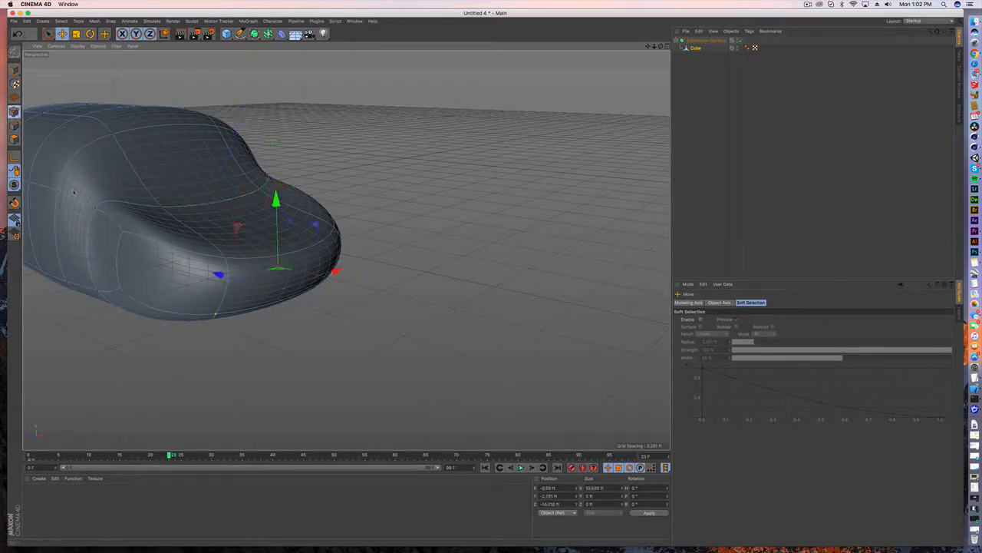
Lower the two side points beside the hood to about 0.8 ft in Y and slide the windshield's upper edge down the slope
alt+drag(162, 193, 307, 205)
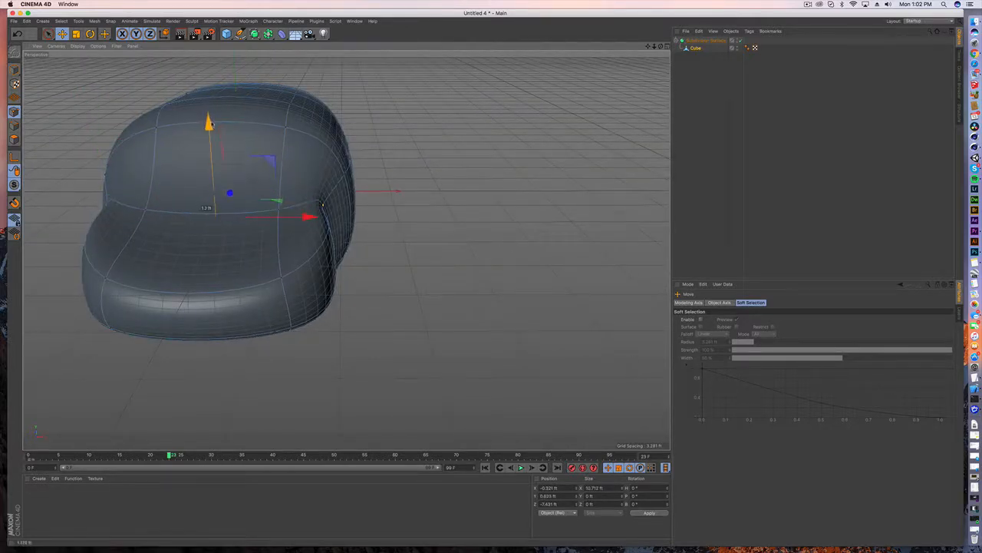
alt+drag(242, 178, 174, 177)
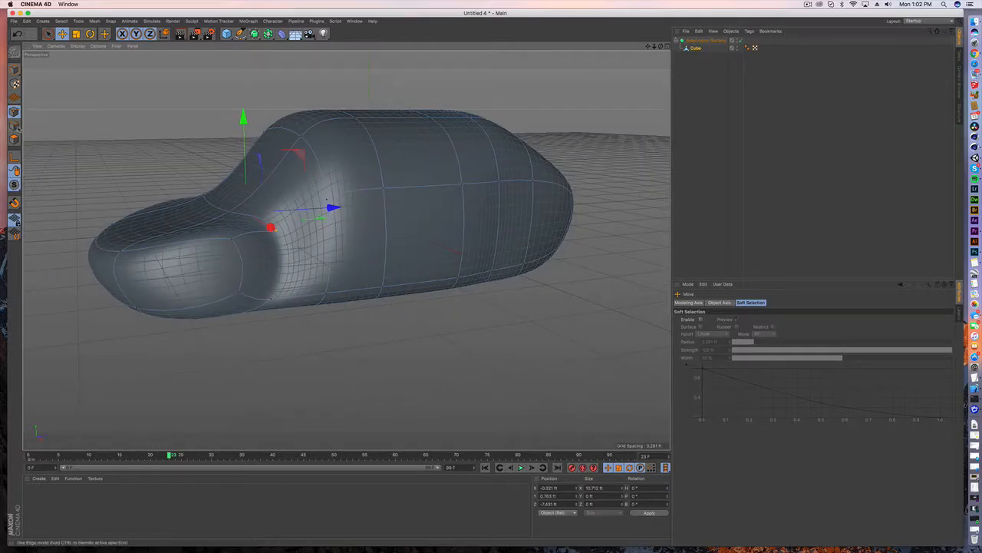
drag(70, 315, 389, 205)
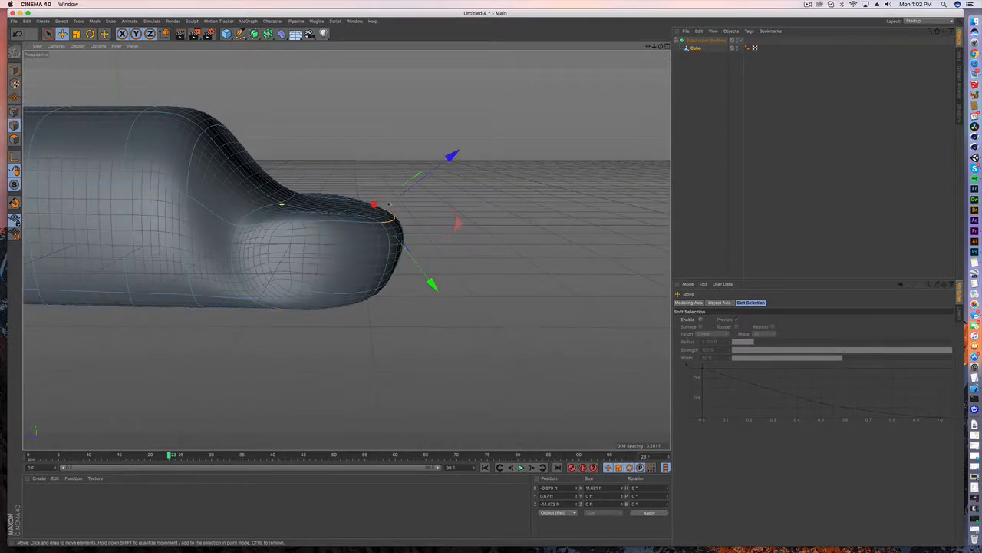
alt+drag(216, 150, 234, 156)
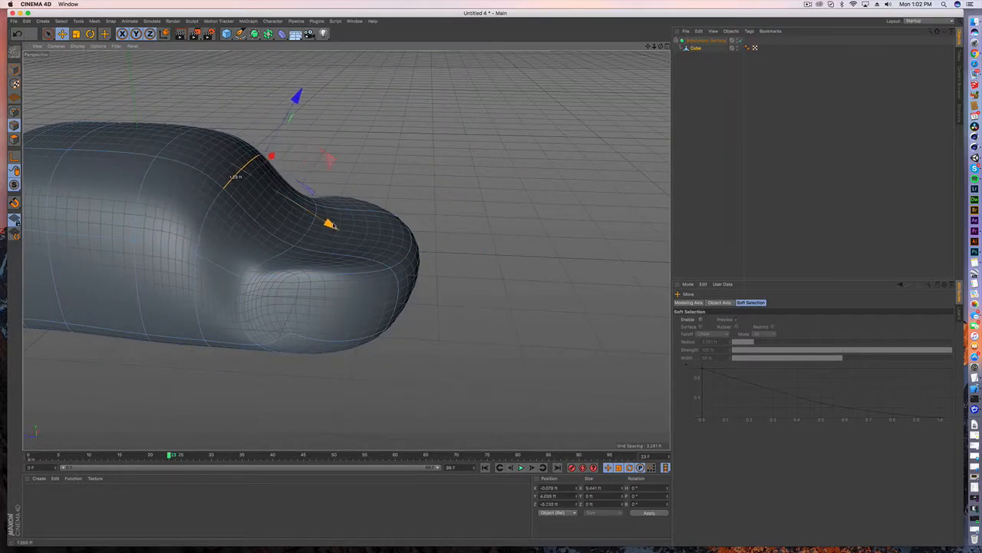
alt+drag(263, 139, 555, 227)
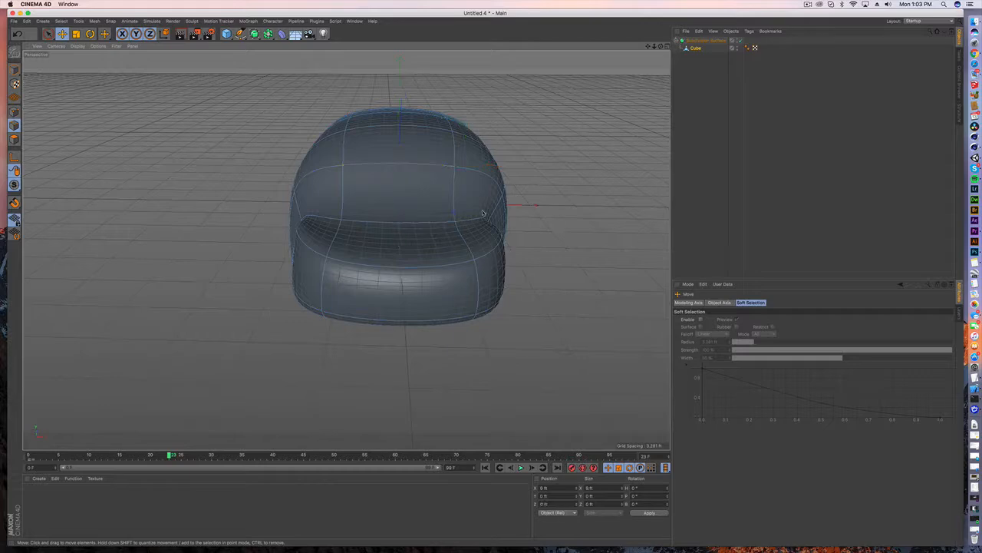
alt+drag(484, 212, 430, 190)
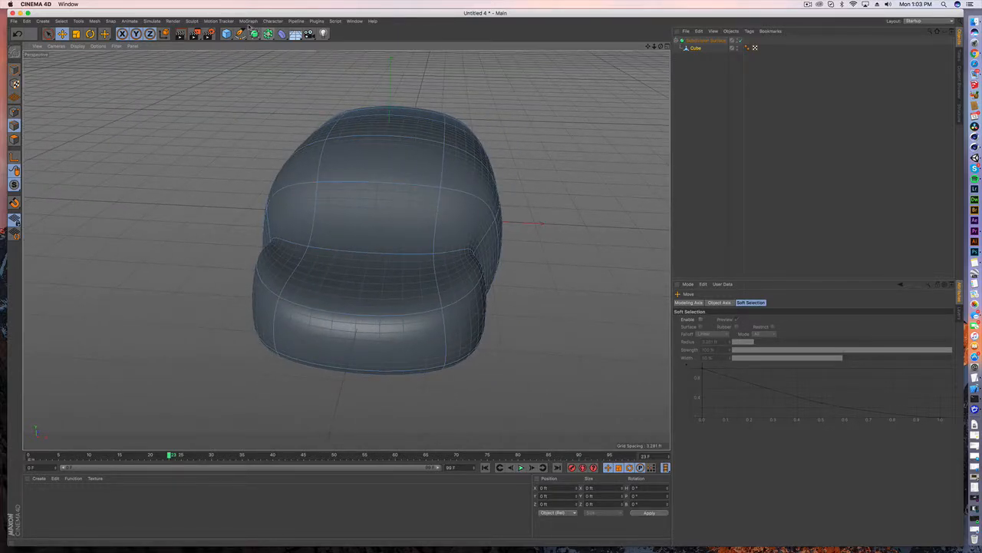
Add a Symmetry object and nest the Subdivision Surface with its cube inside it
click(247, 22)
click(248, 22)
click(268, 36)
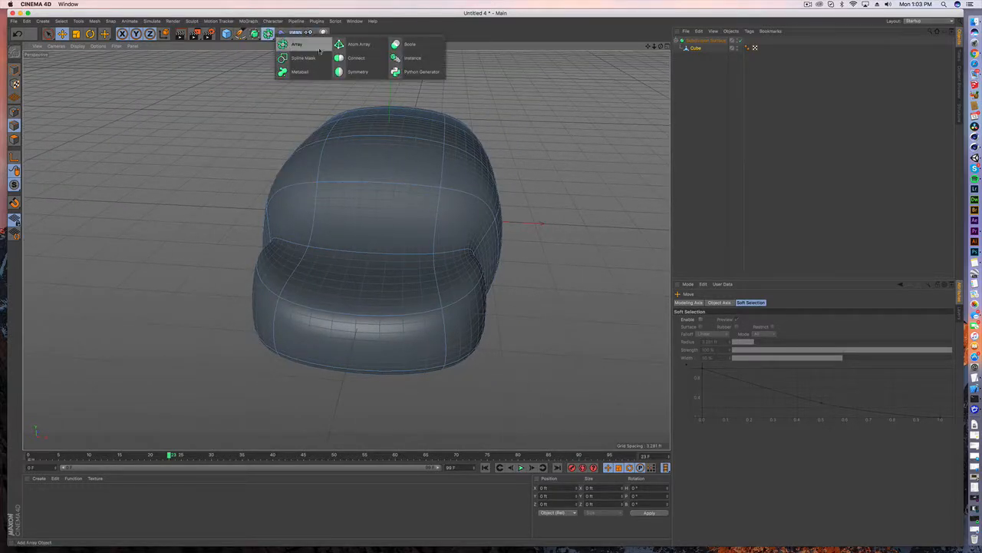
click(349, 71)
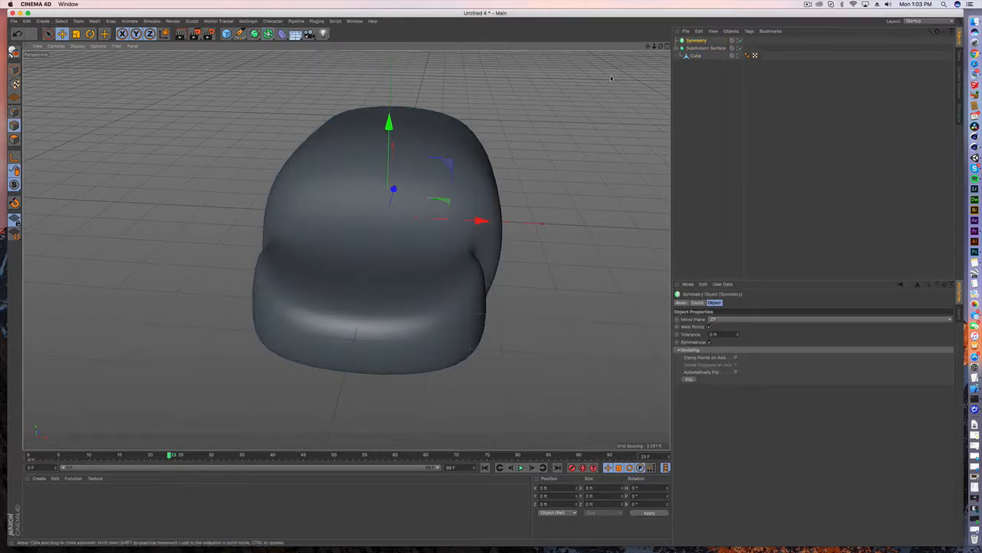
drag(702, 48, 695, 41)
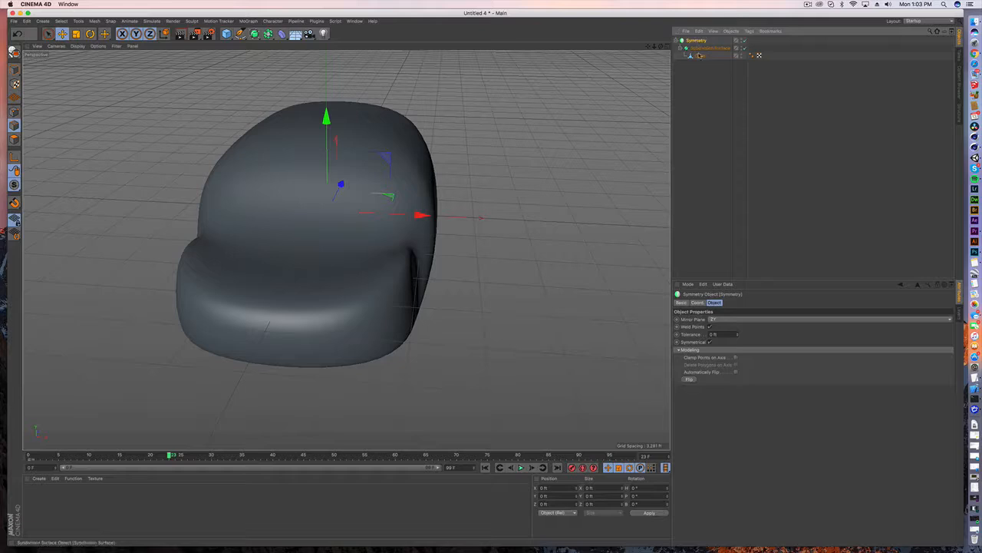
Select the cube's middle side polygon and pull it outward to about 23.4 ft in X to form mirrored wings
click(344, 248)
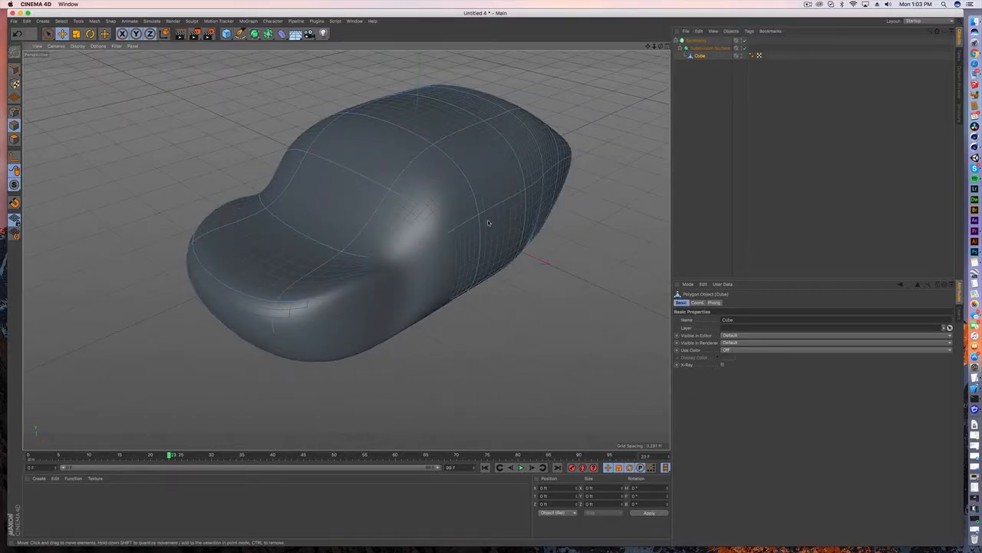
alt+drag(488, 236, 455, 180)
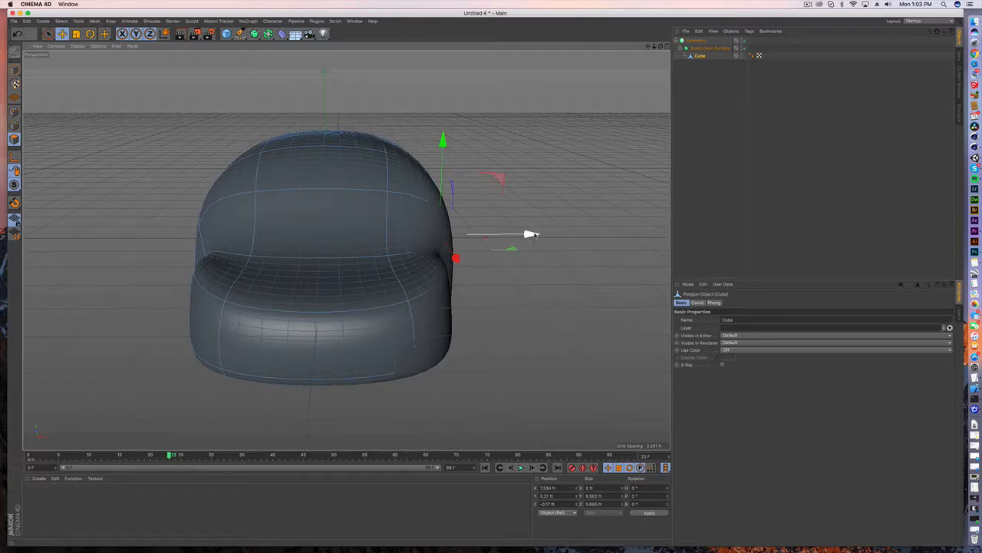
drag(532, 234, 668, 230)
click(443, 213)
alt+drag(443, 214, 370, 266)
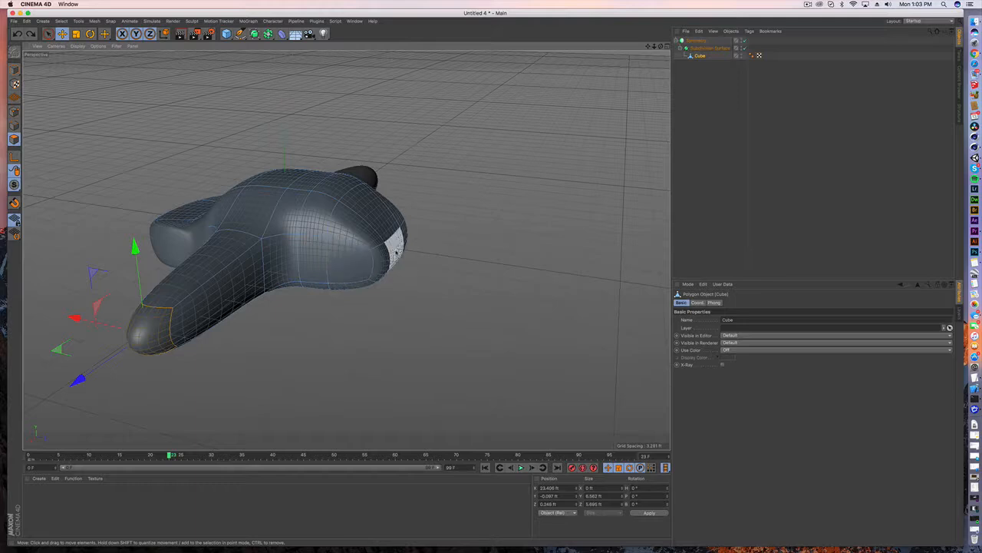
Extend the rear polygon backward and upward to about 28.9 ft in Z and 6.1 ft in Y to form a curved tail
drag(485, 275, 543, 283)
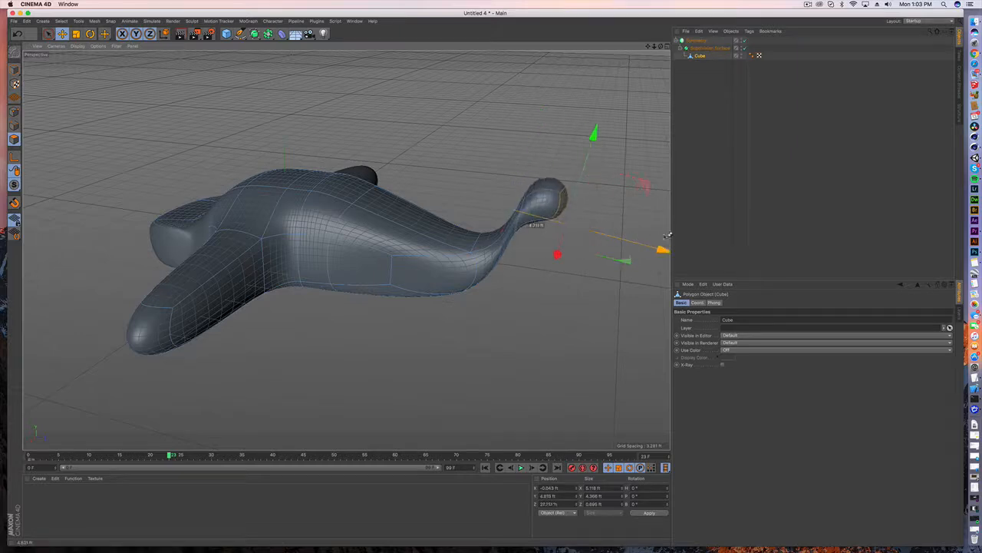
drag(548, 228, 554, 230)
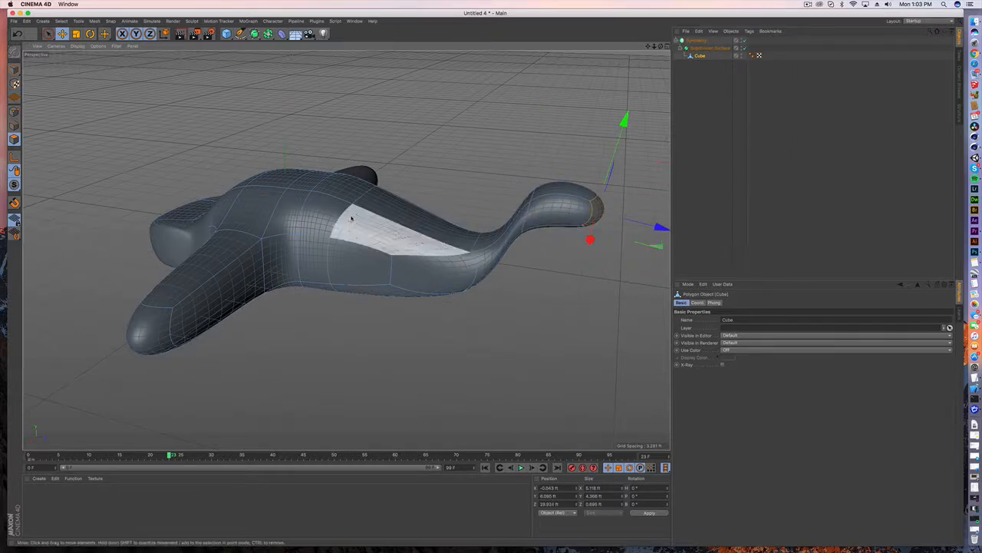
alt+drag(352, 219, 260, 234)
Thin the wing by lowering its top polygon, and pull its trailing-side polygon back to about 6.5 ft in Z
alt+drag(459, 280, 299, 247)
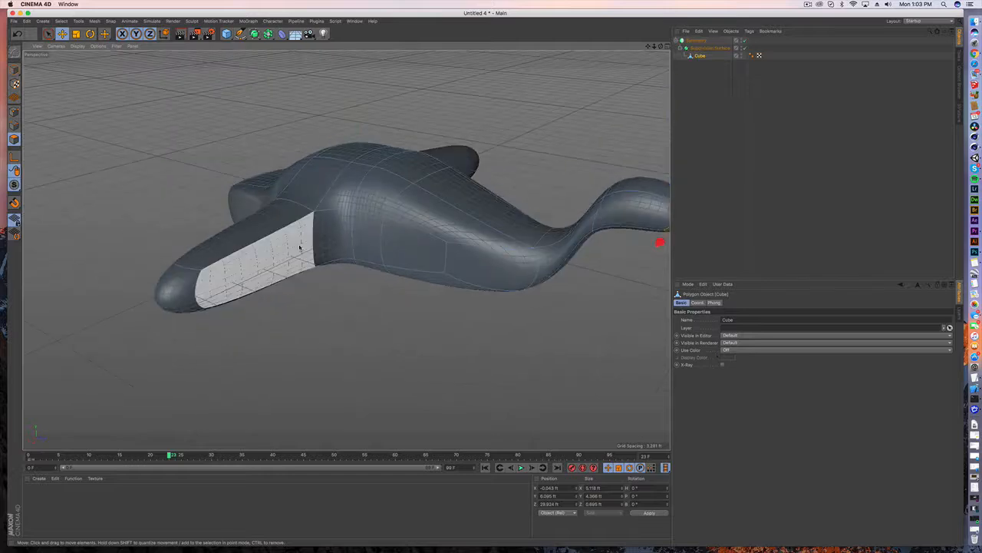
drag(221, 138, 240, 288)
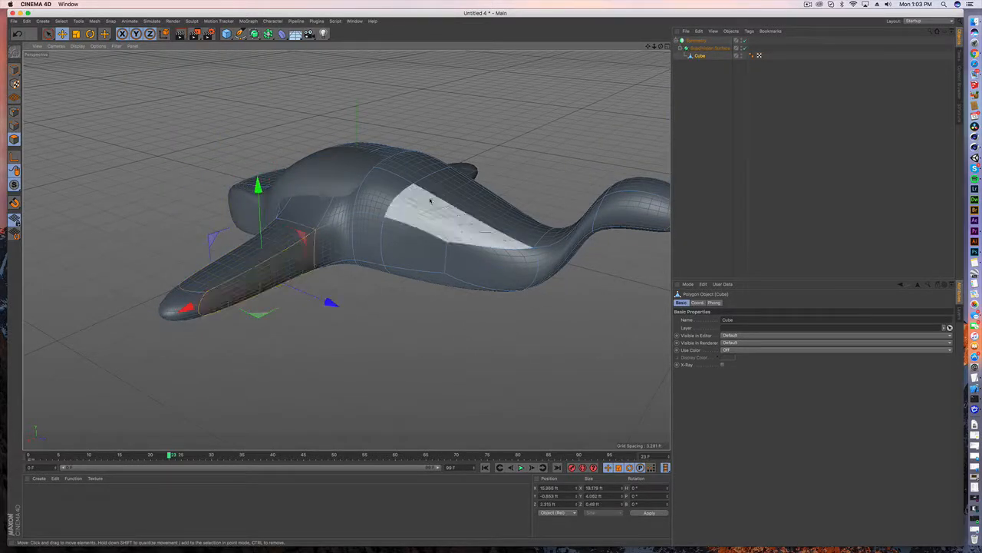
drag(315, 307, 376, 322)
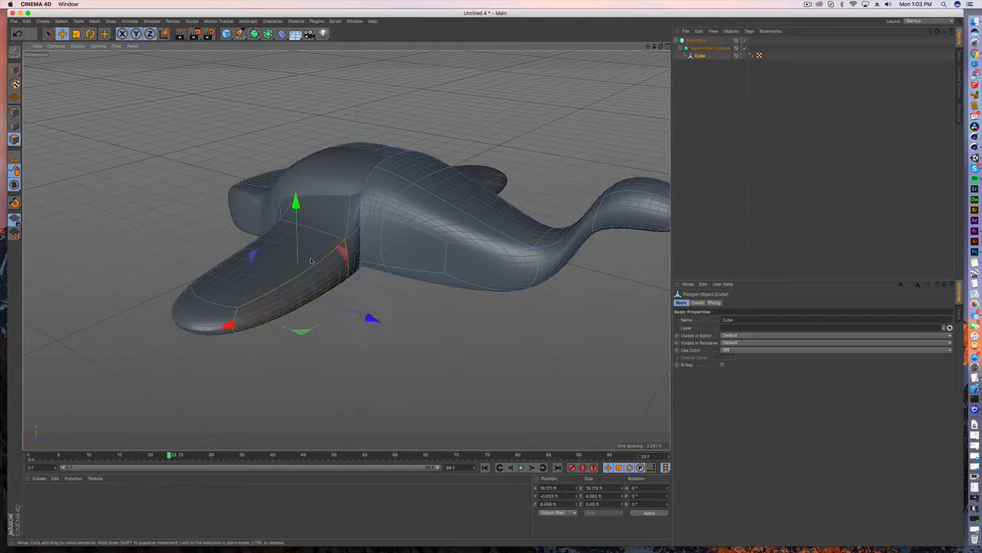
alt+drag(311, 261, 342, 245)
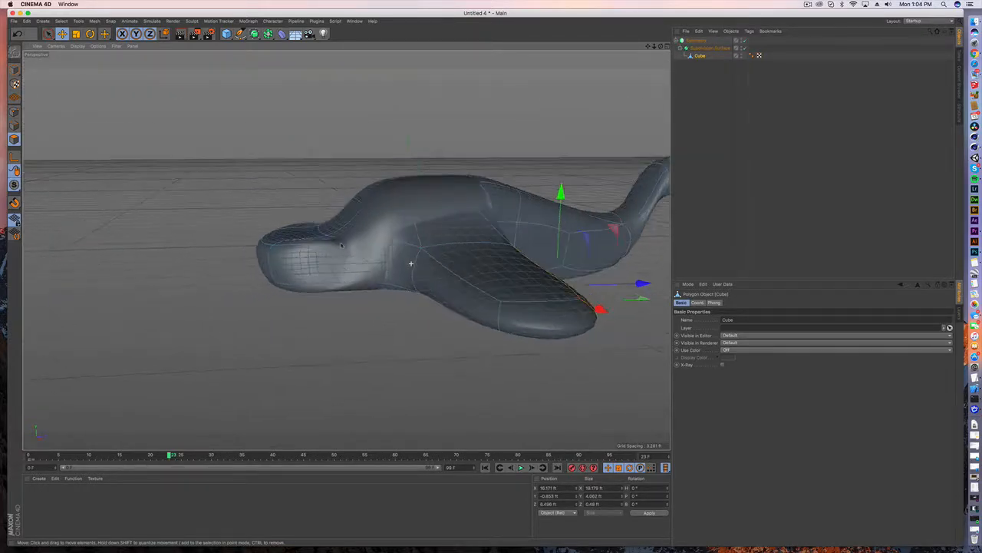
alt+drag(411, 263, 320, 218)
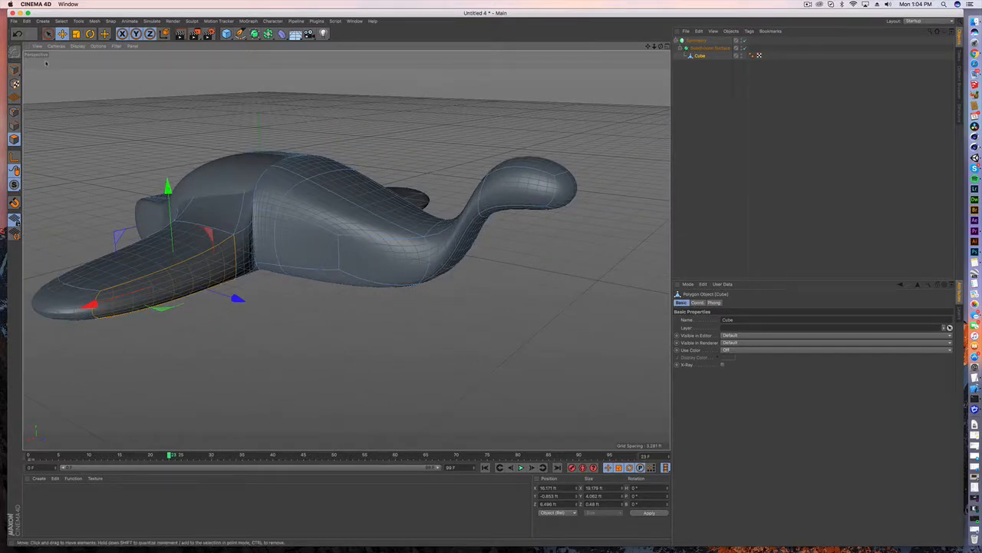
Pull the side polygon at the tail's end outward to about 9.4 ft in X to form mirrored tail fins
alt+drag(252, 179, 332, 180)
mouse_move(331, 179)
alt+right_down()
mouse_move(448, 179)
mouse_move(329, 179)
alt+right_up()
alt+drag(322, 177, 453, 172)
Examine the winged model in the Right, Front and Top views and return to the full perspective view
click(667, 46)
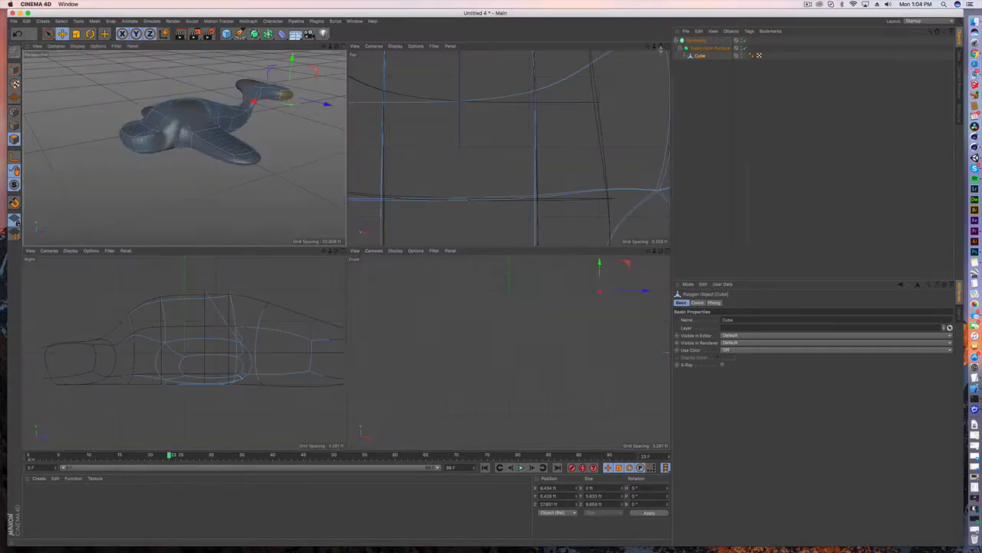
click(342, 250)
alt+right_drag(395, 260, 345, 251)
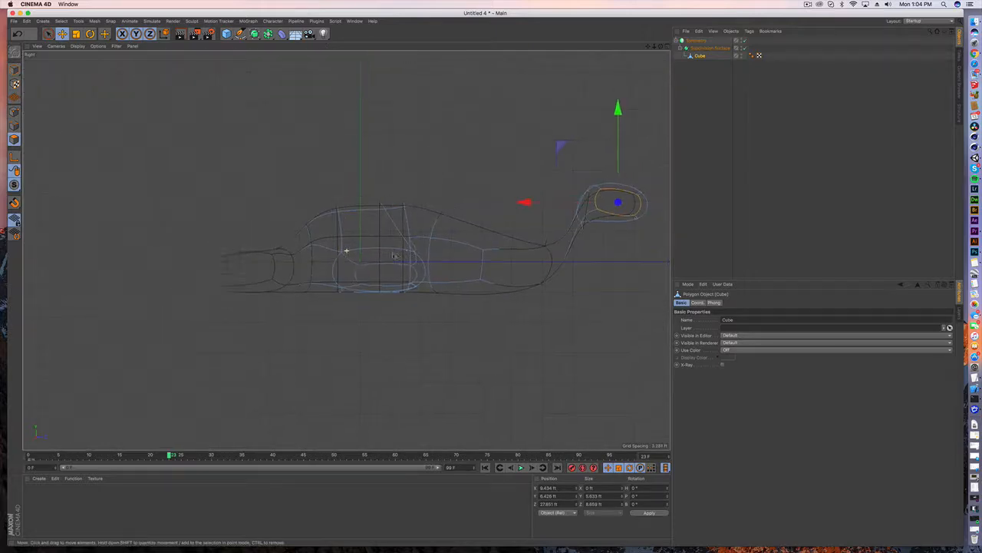
alt+drag(345, 251, 323, 269)
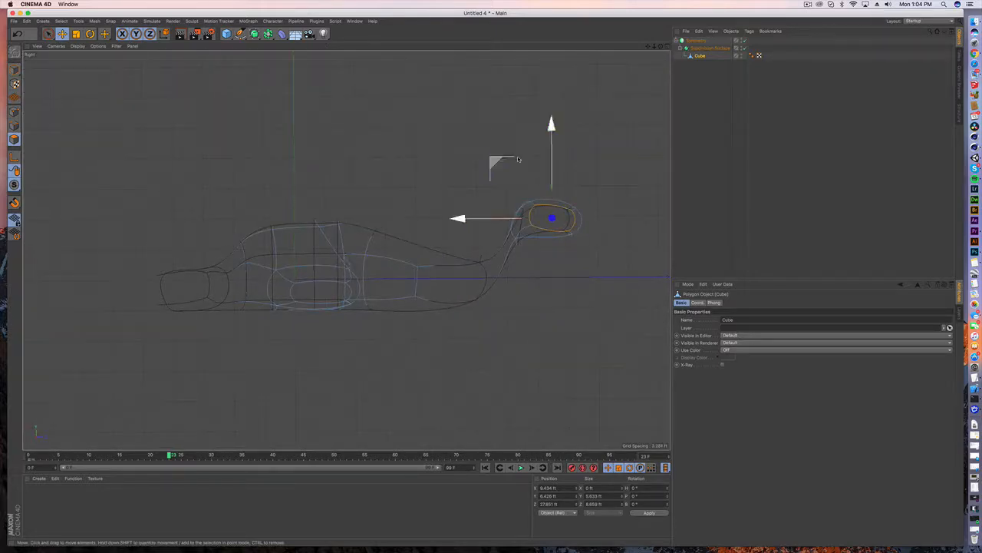
click(667, 47)
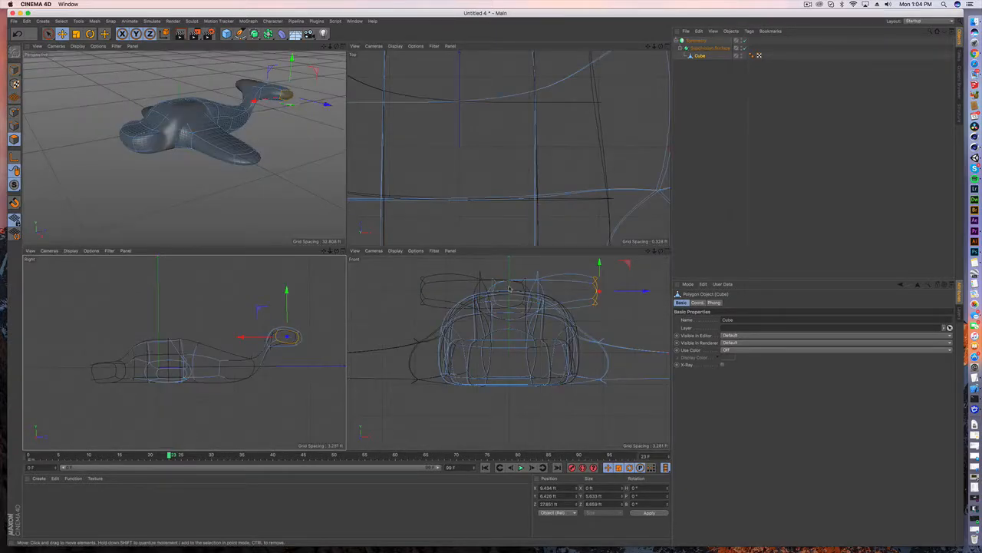
scroll(522, 162, down, 10)
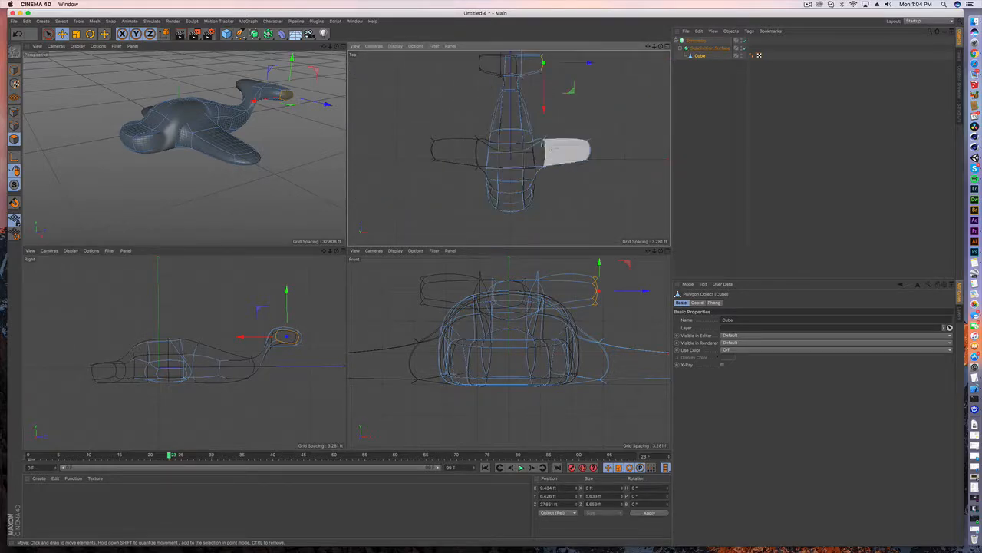
click(342, 46)
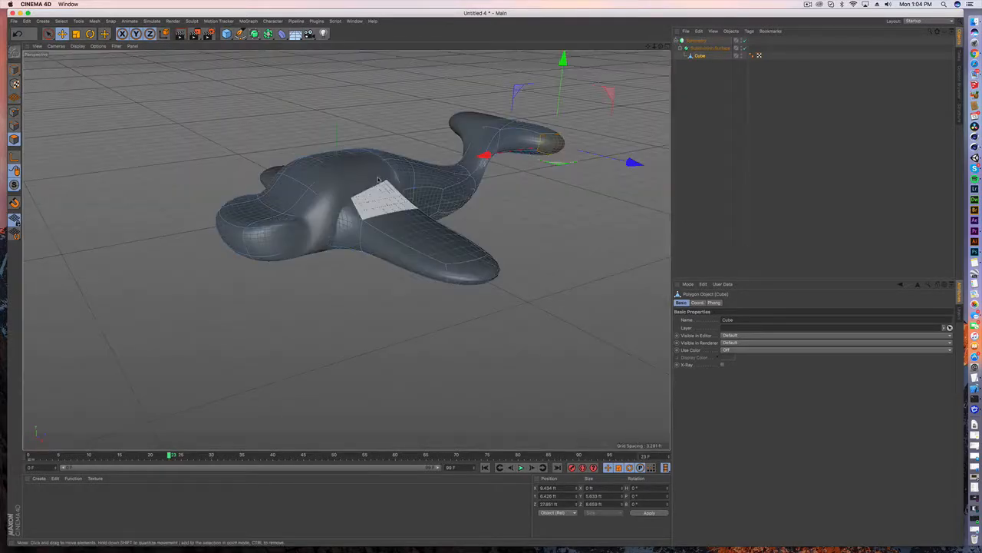